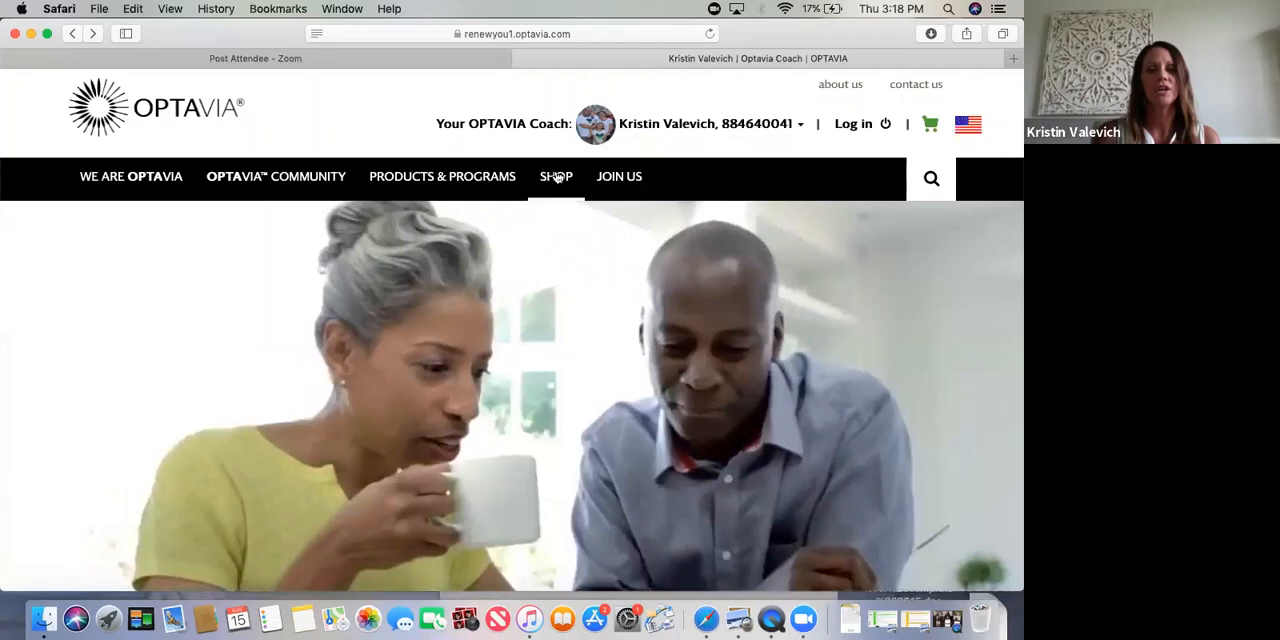
# Go to the Shop page so the Get Started Now kits and their prices are listed.
pyautogui.click(556, 176)
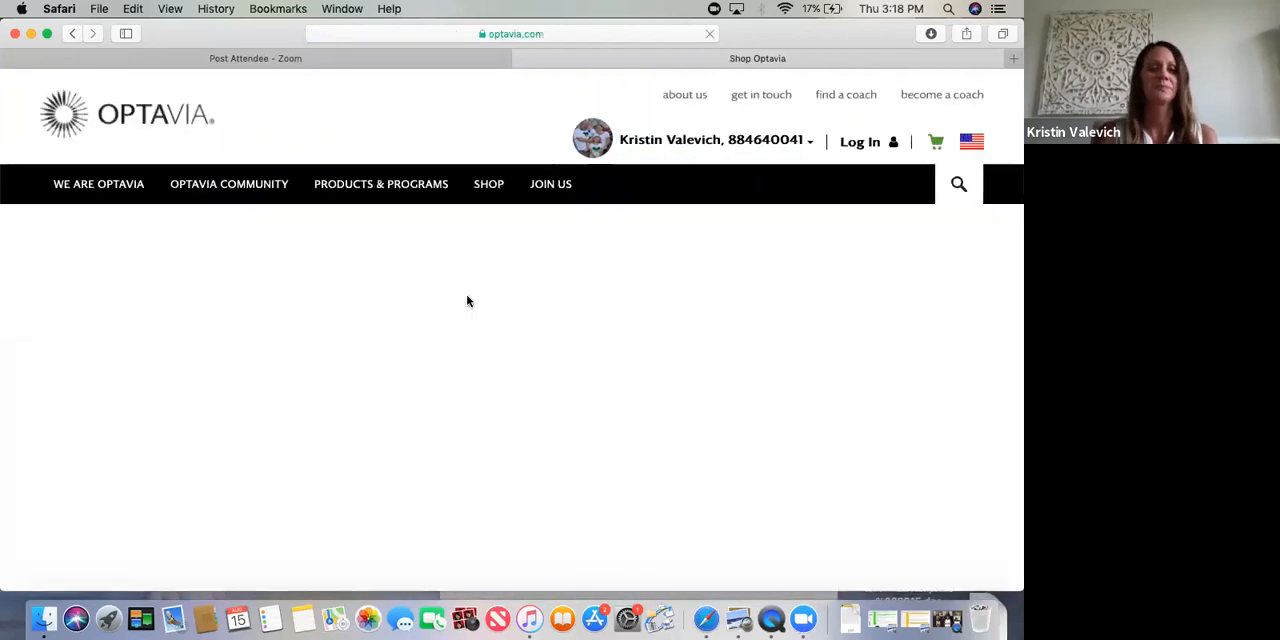
pyautogui.scroll(-8, 430, 340)
pyautogui.scroll(-5, 425, 400)
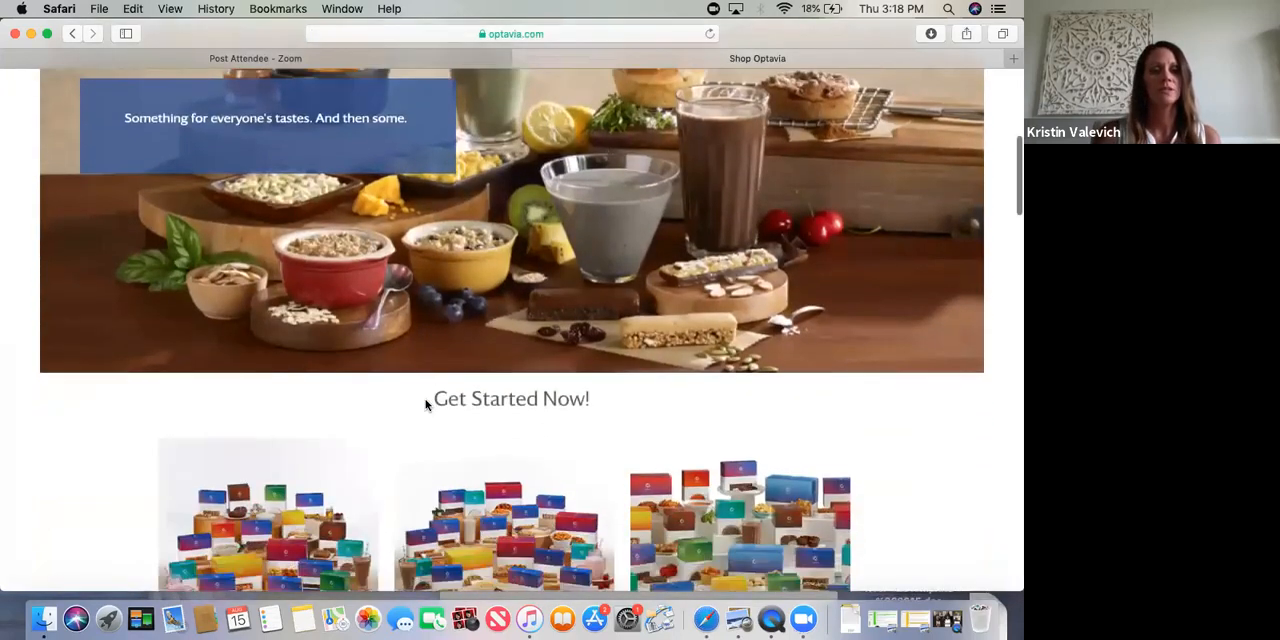
pyautogui.scroll(-5, 425, 402)
pyautogui.scroll(-3, 425, 402)
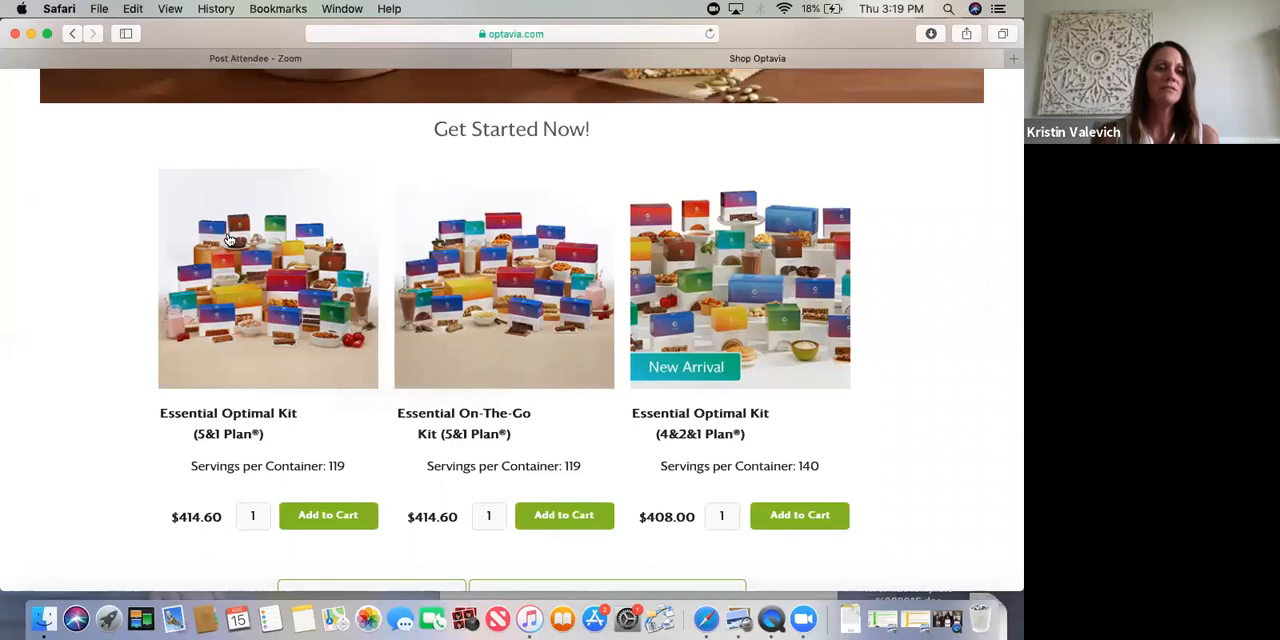
# Add the Essential Optimal Kit (5&1 Plan) to the cart, landing on the Shopping Cart page.
pyautogui.click(329, 515)
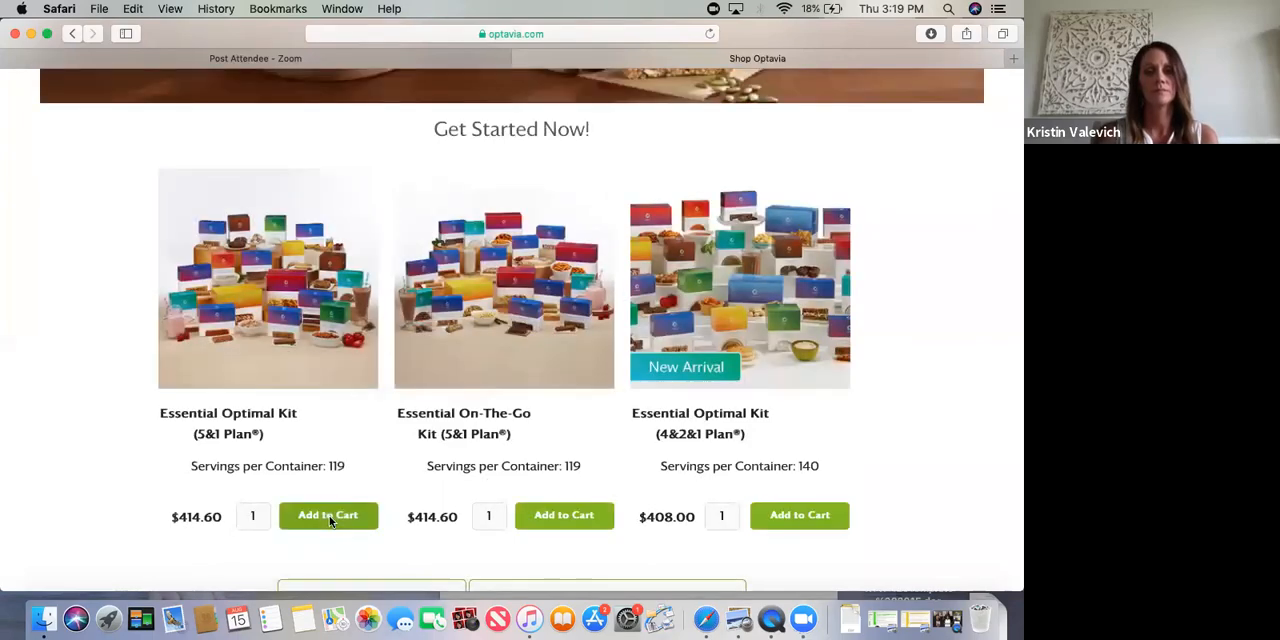
pyautogui.scroll(10, 572, 438)
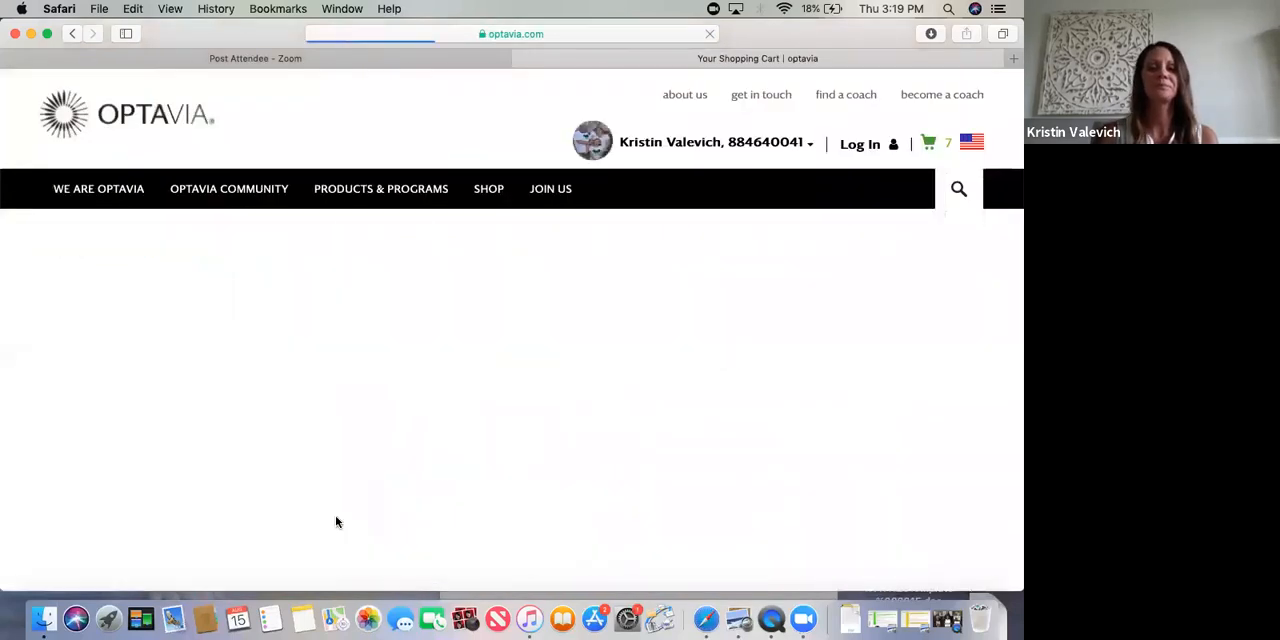
pyautogui.click(938, 143)
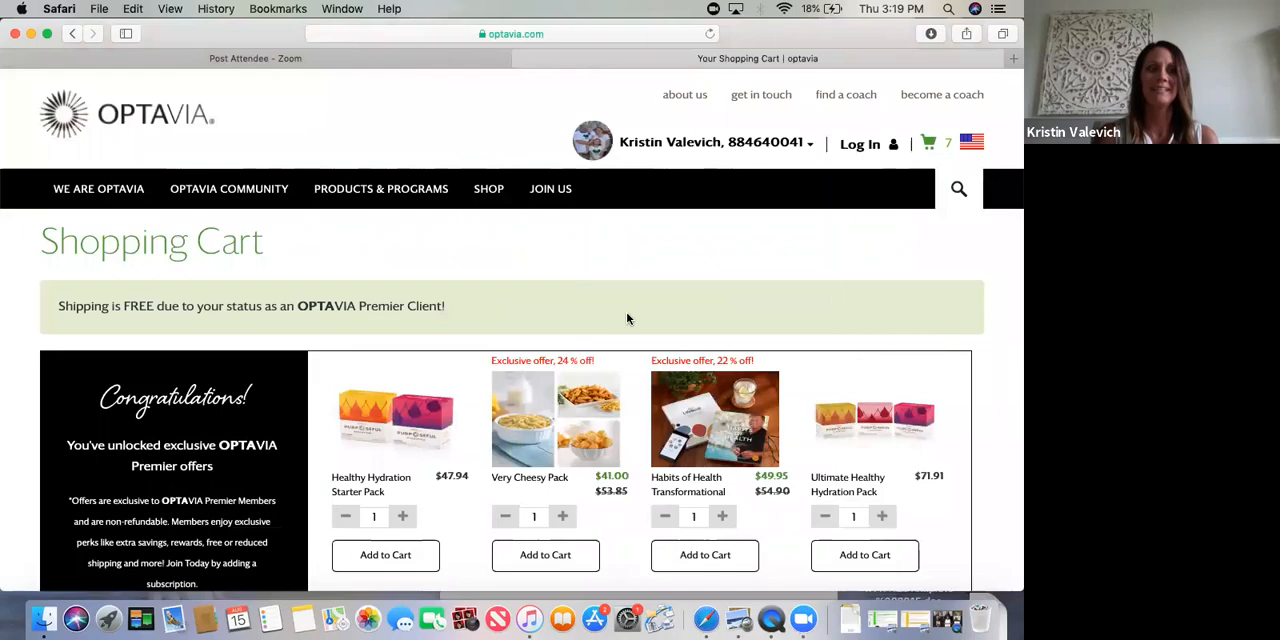
pyautogui.scroll(-5, 628, 318)
pyautogui.scroll(-5, 628, 318)
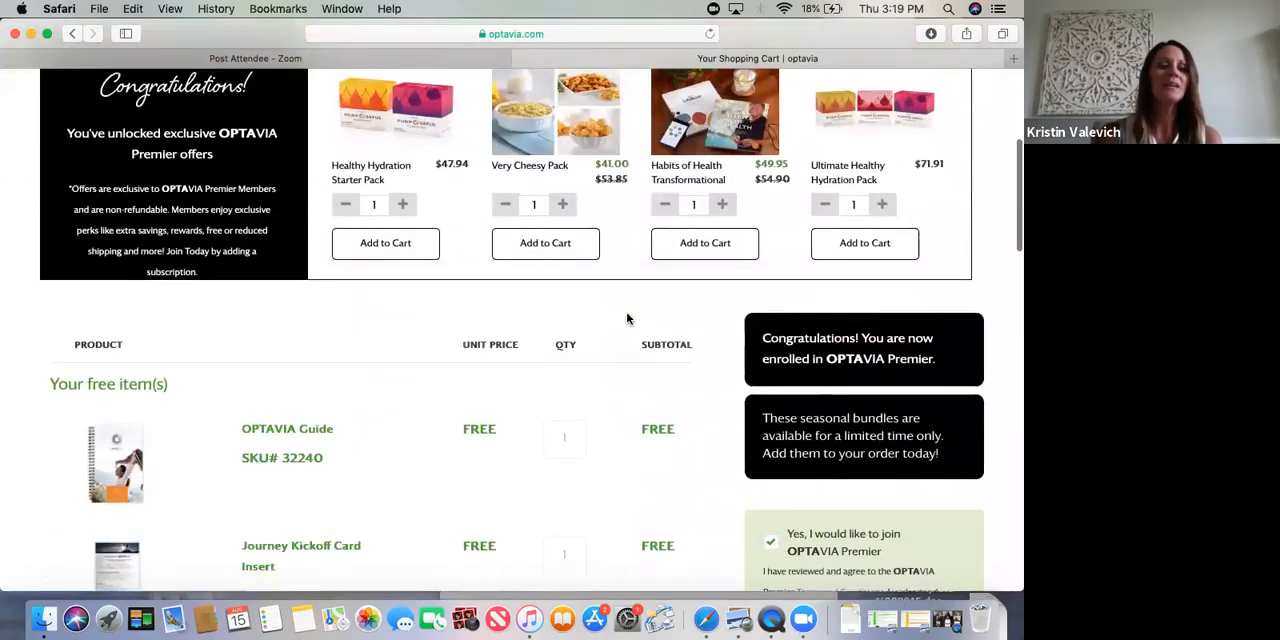
pyautogui.scroll(-2, 628, 318)
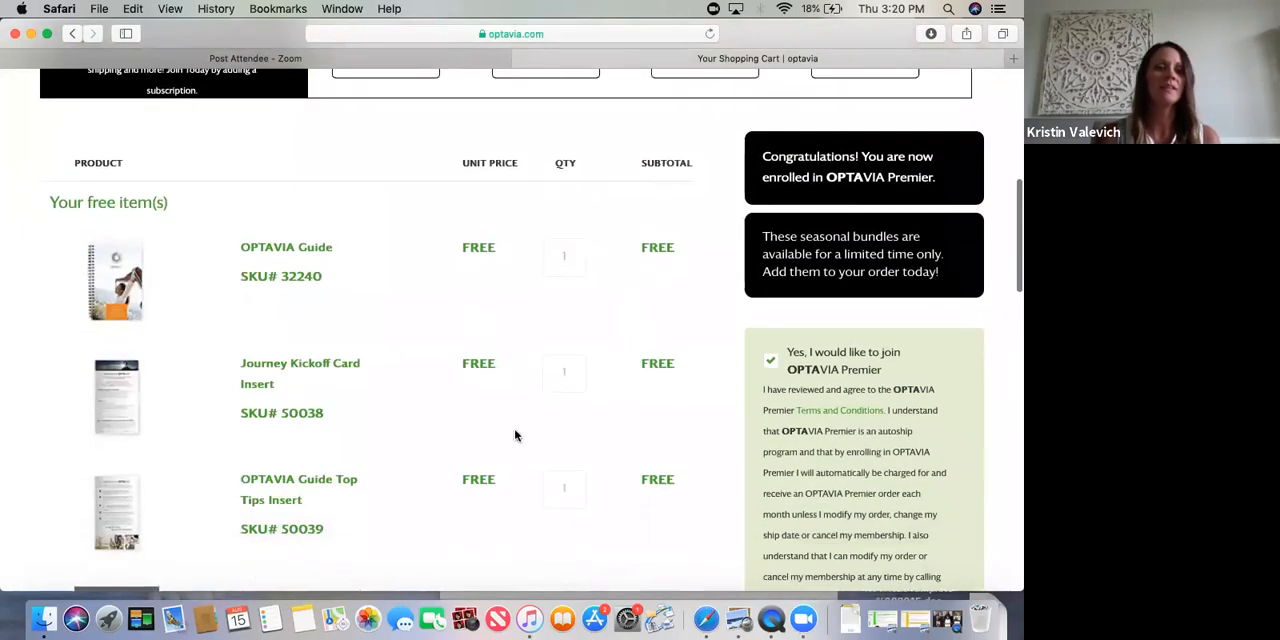
pyautogui.scroll(-4, 509, 440)
pyautogui.scroll(-3, 509, 440)
pyautogui.scroll(-2, 509, 440)
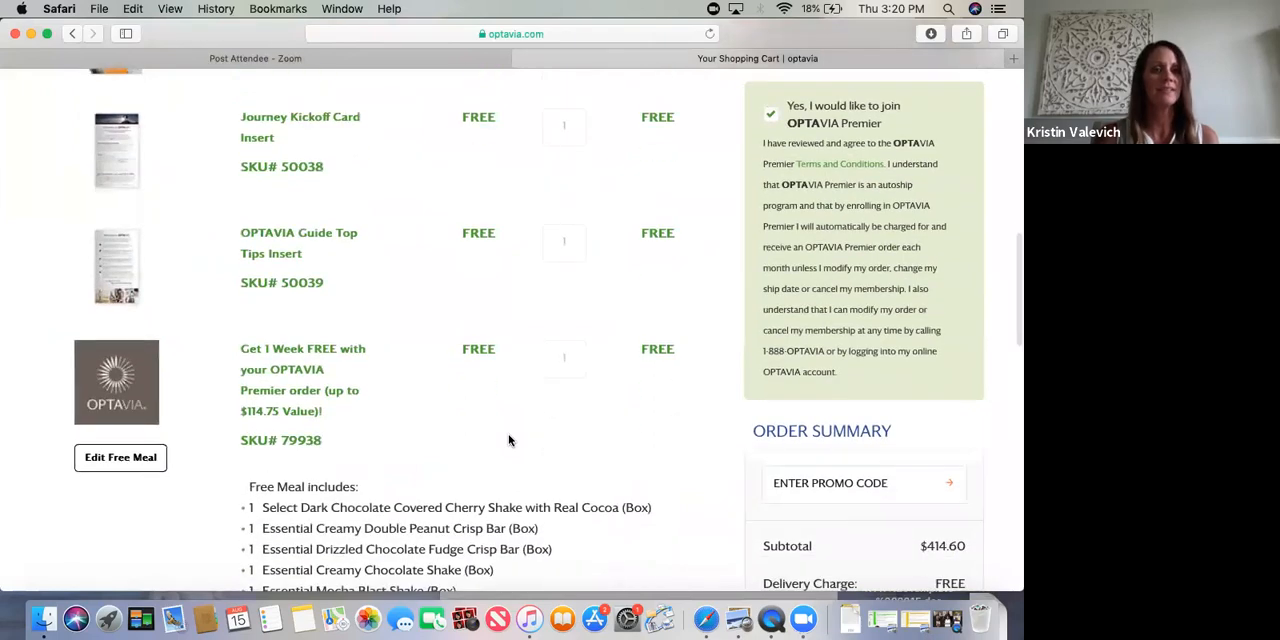
pyautogui.scroll(-2, 509, 440)
pyautogui.scroll(-2, 509, 440)
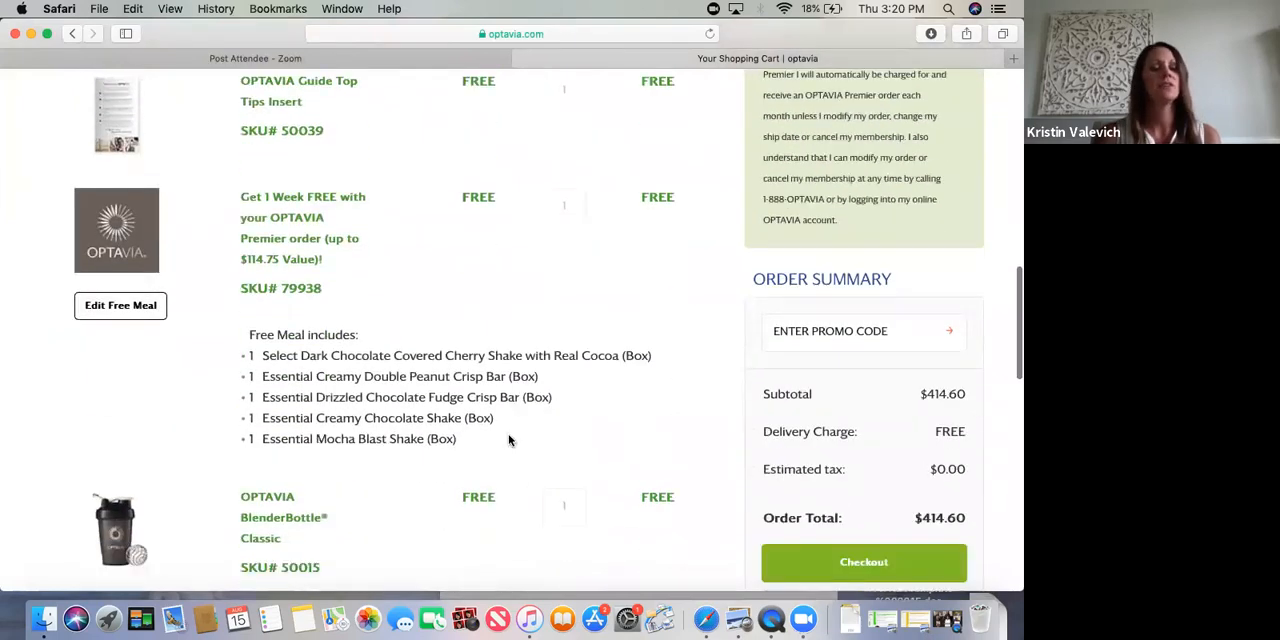
pyautogui.scroll(-1, 509, 440)
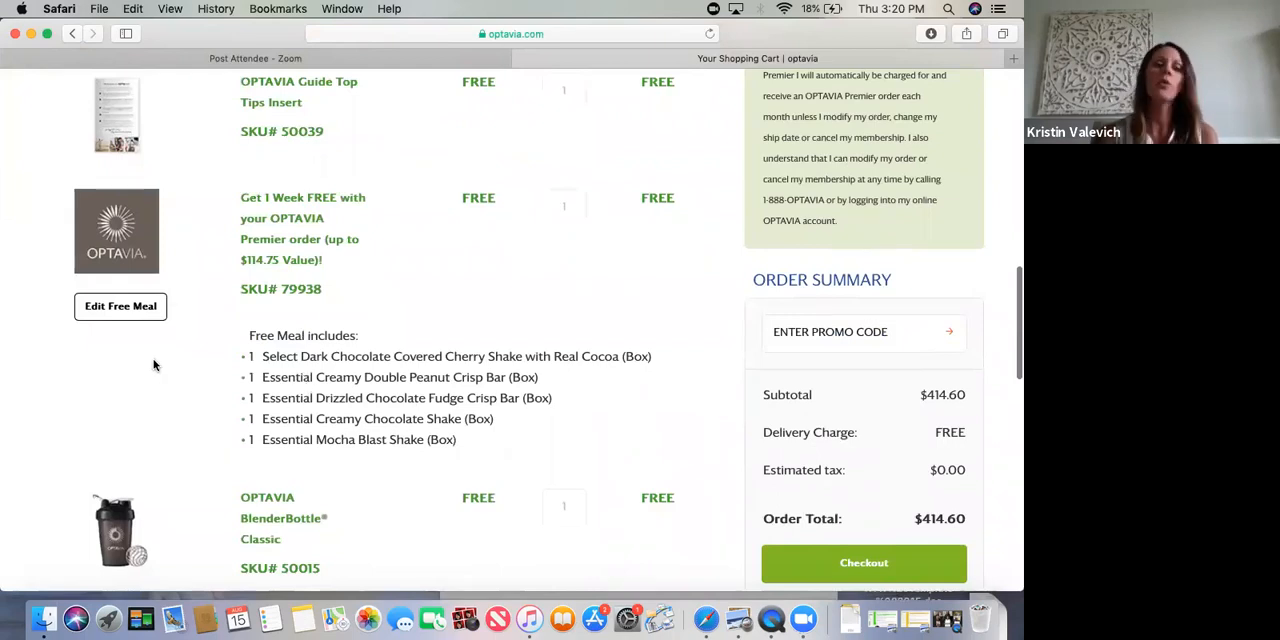
# Edit the free meal, removing the cherry shake and peanut crisp bar selections and listing the bars.
pyautogui.click(118, 307)
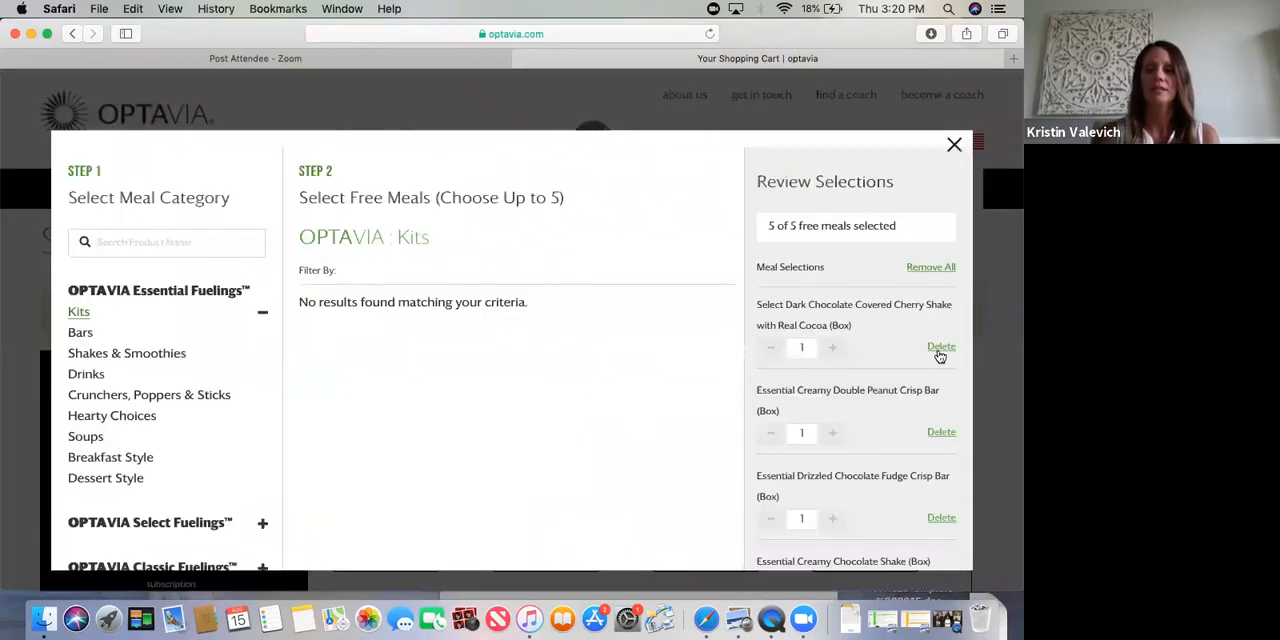
pyautogui.click(941, 347)
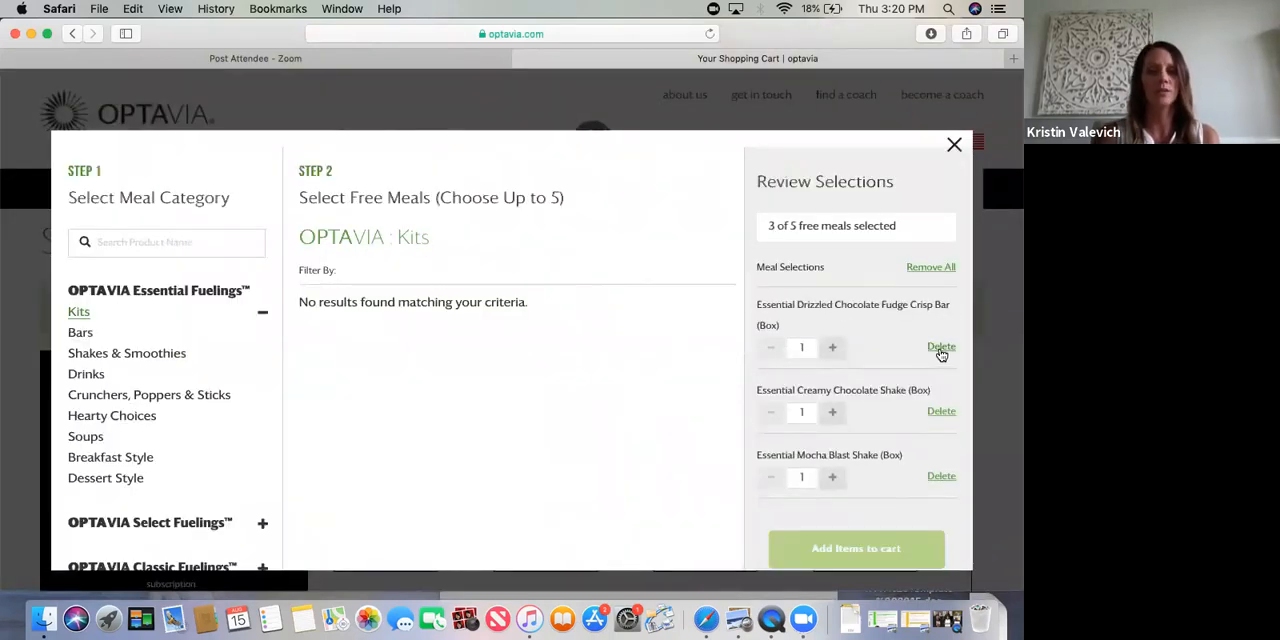
pyautogui.click(79, 333)
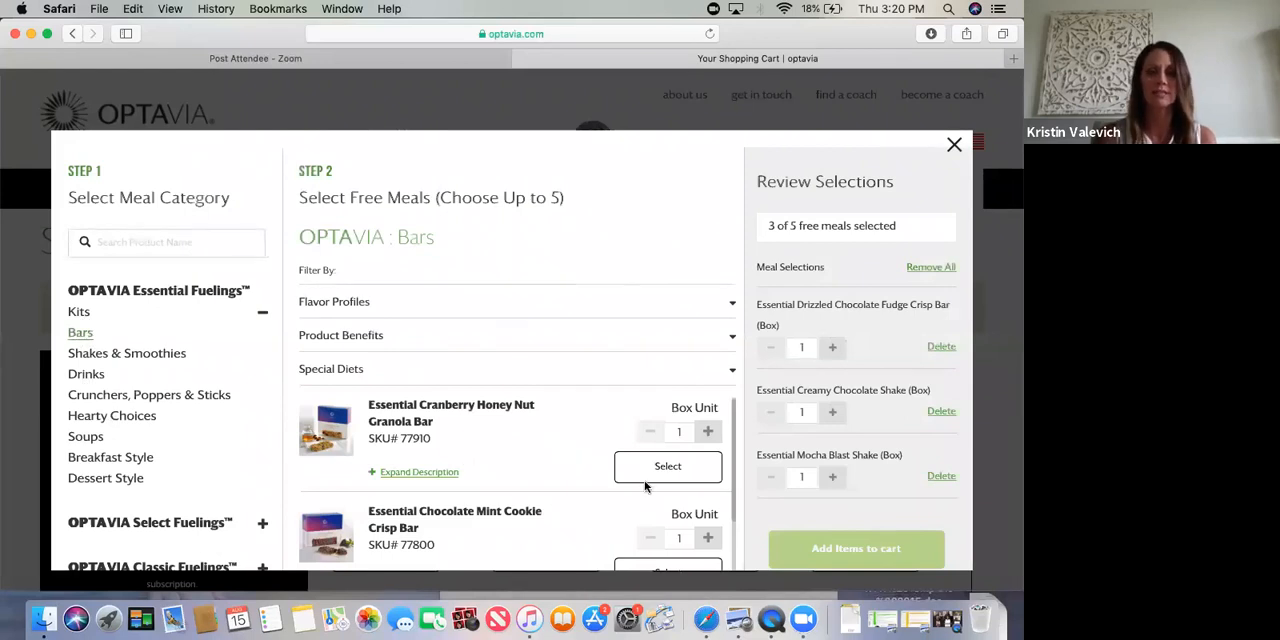
# Choose the Cranberry Honey Nut Granola and Chocolate Mint Cookie Crisp bars and save them to the cart.
pyautogui.click(668, 468)
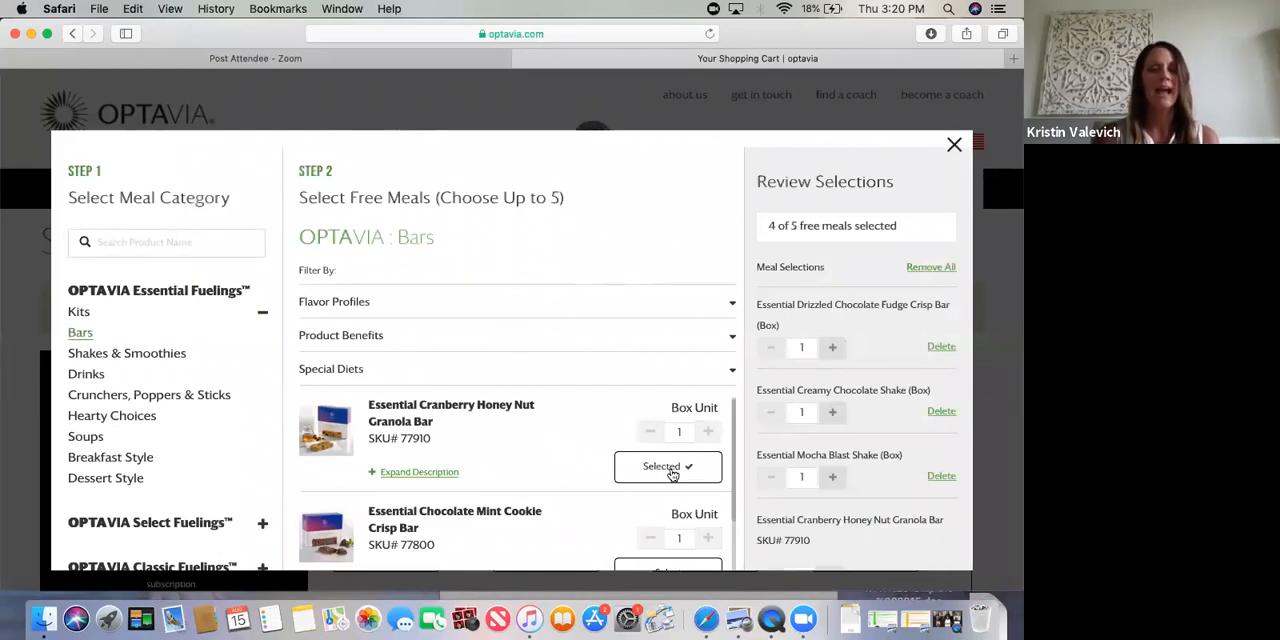
pyautogui.scroll(-3, 672, 474)
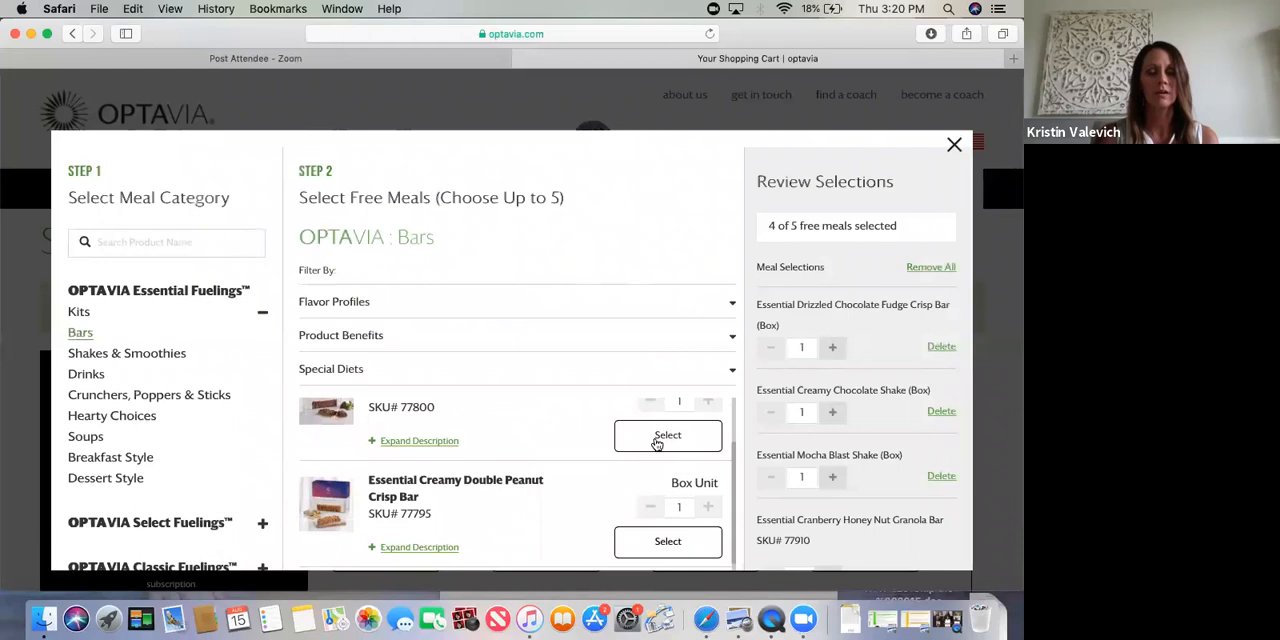
pyautogui.click(657, 440)
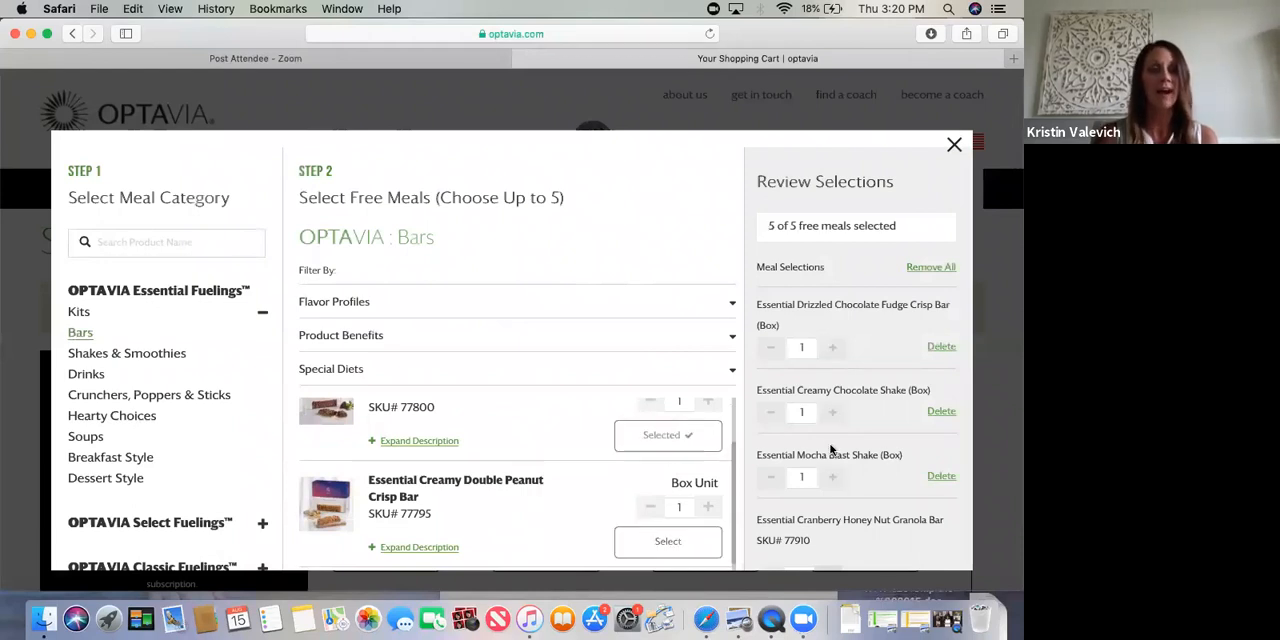
pyautogui.scroll(-5, 830, 450)
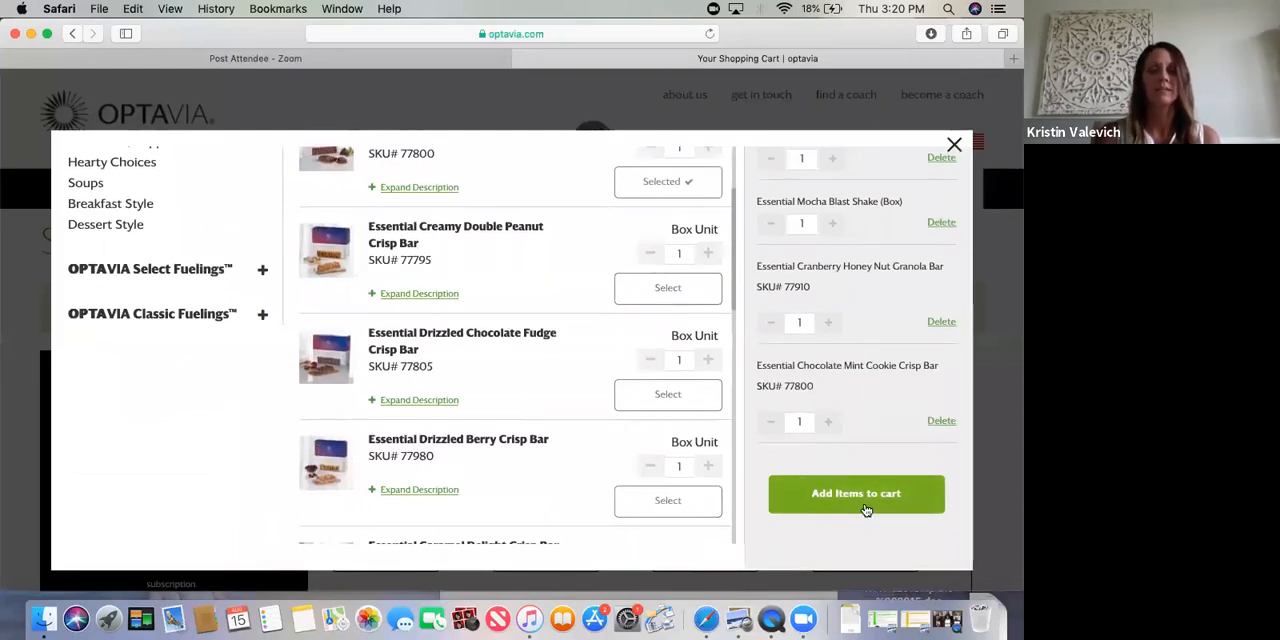
pyautogui.click(866, 506)
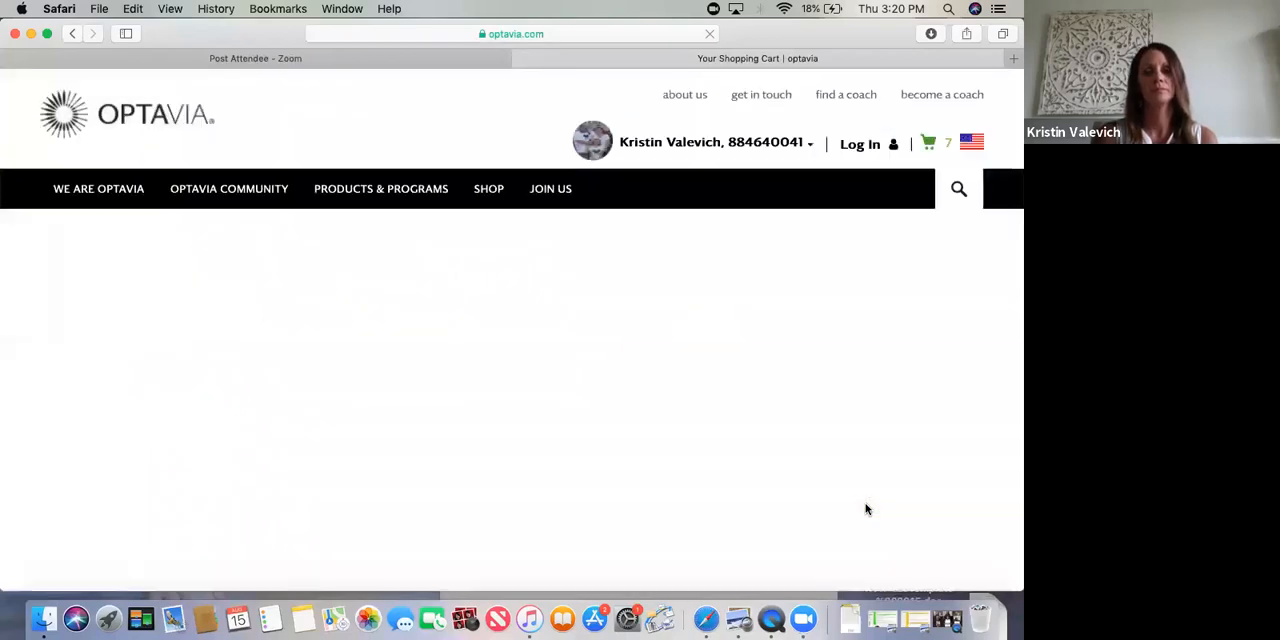
pyautogui.scroll(-5, 746, 469)
pyautogui.scroll(-4, 746, 469)
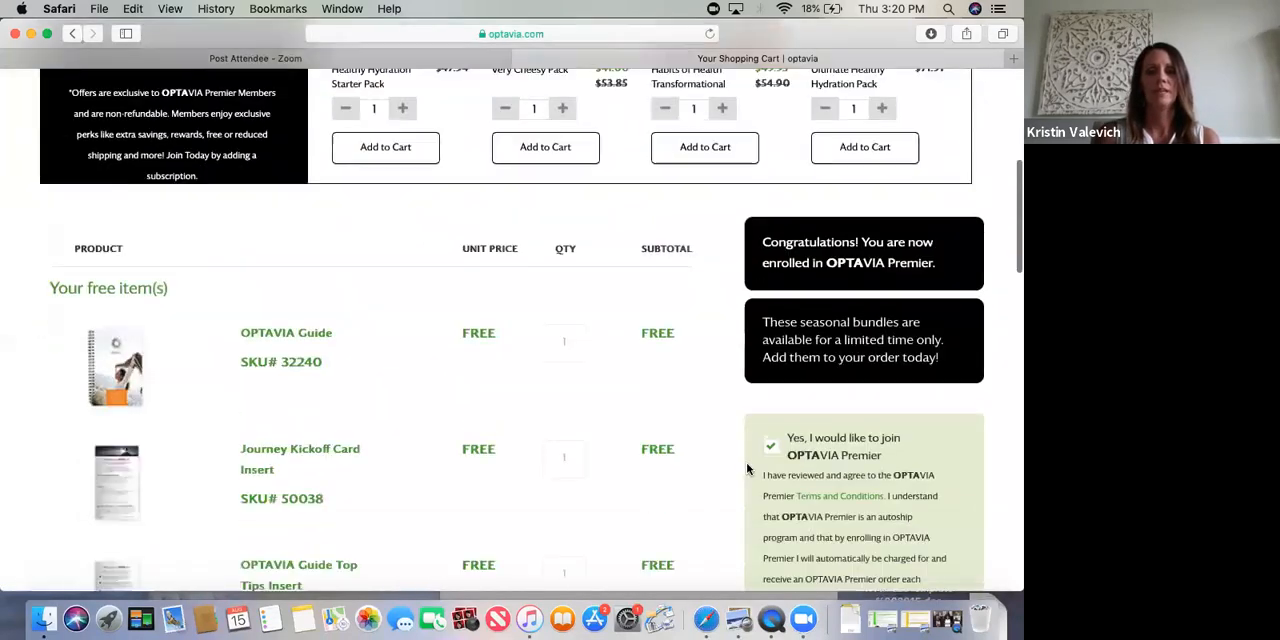
pyautogui.scroll(-2, 746, 469)
pyautogui.scroll(-1, 746, 469)
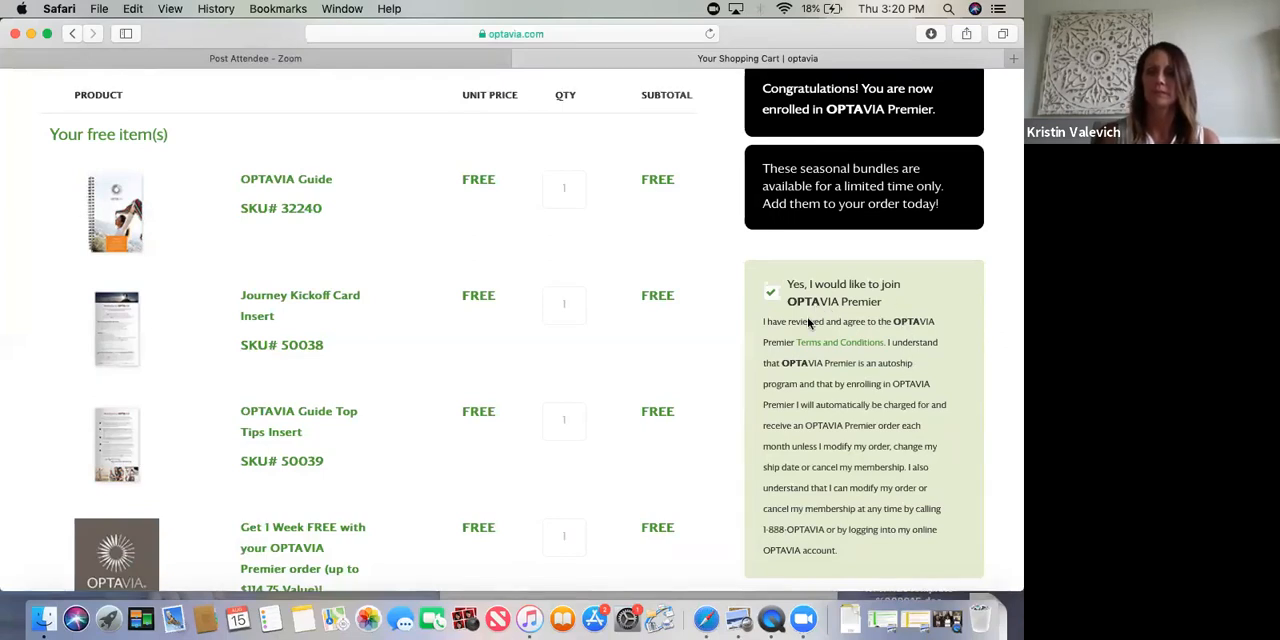
pyautogui.scroll(-5, 810, 390)
pyautogui.scroll(-3, 810, 390)
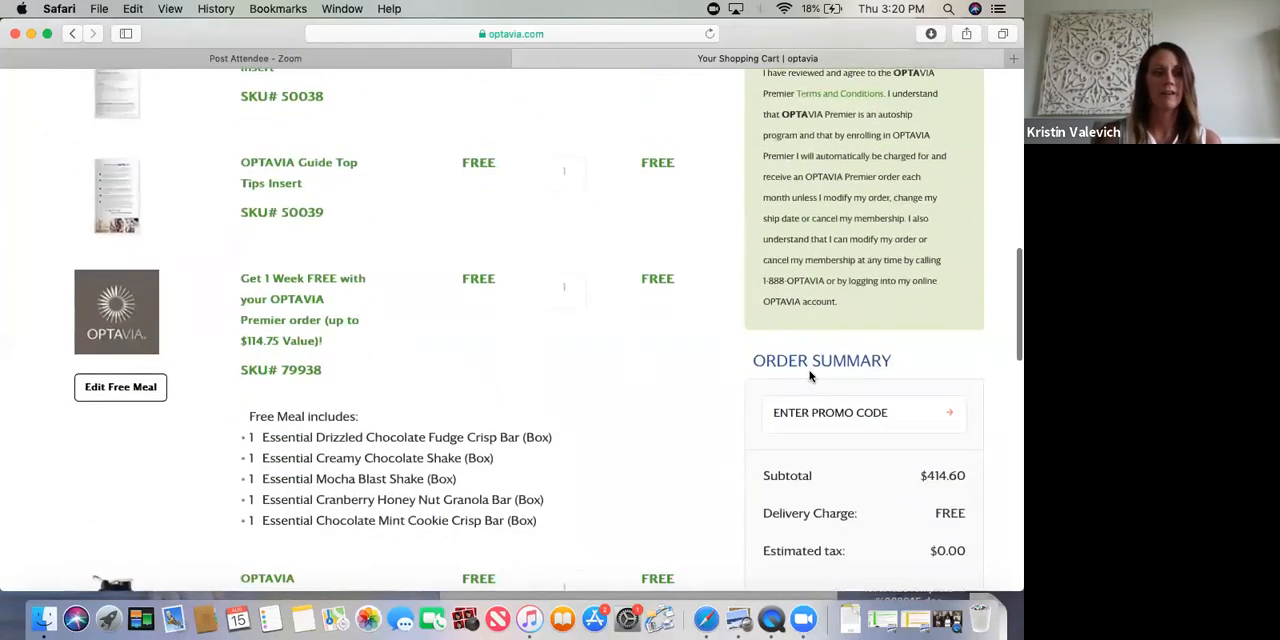
pyautogui.scroll(-3, 810, 375)
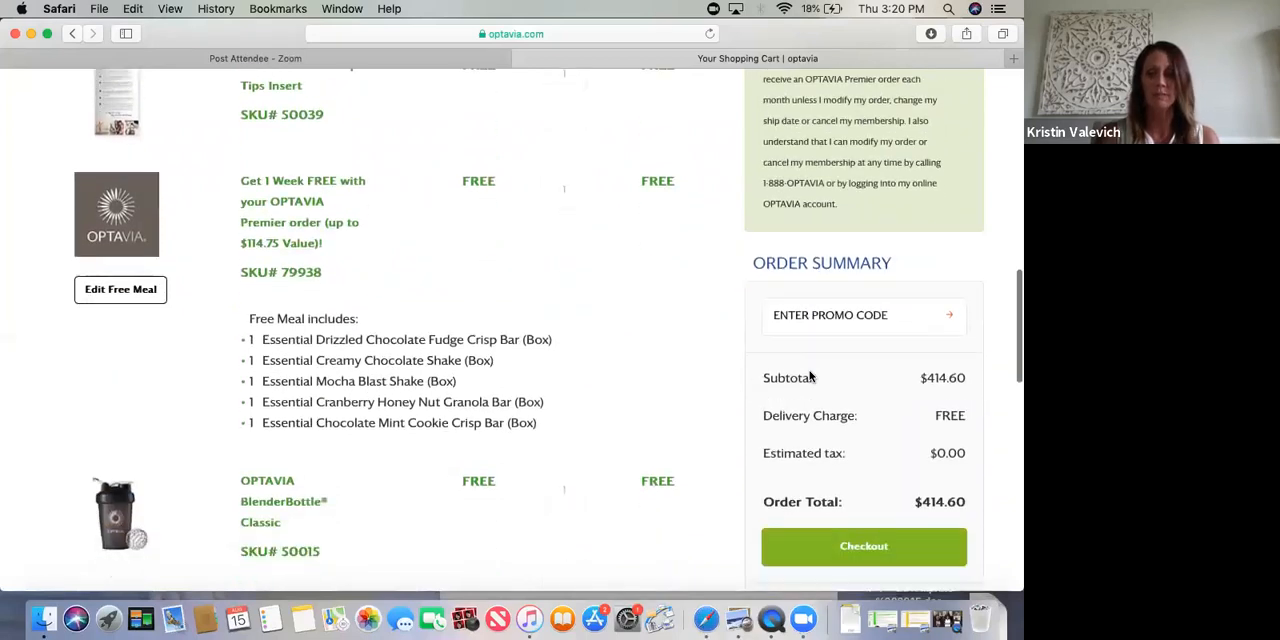
pyautogui.scroll(-2, 810, 375)
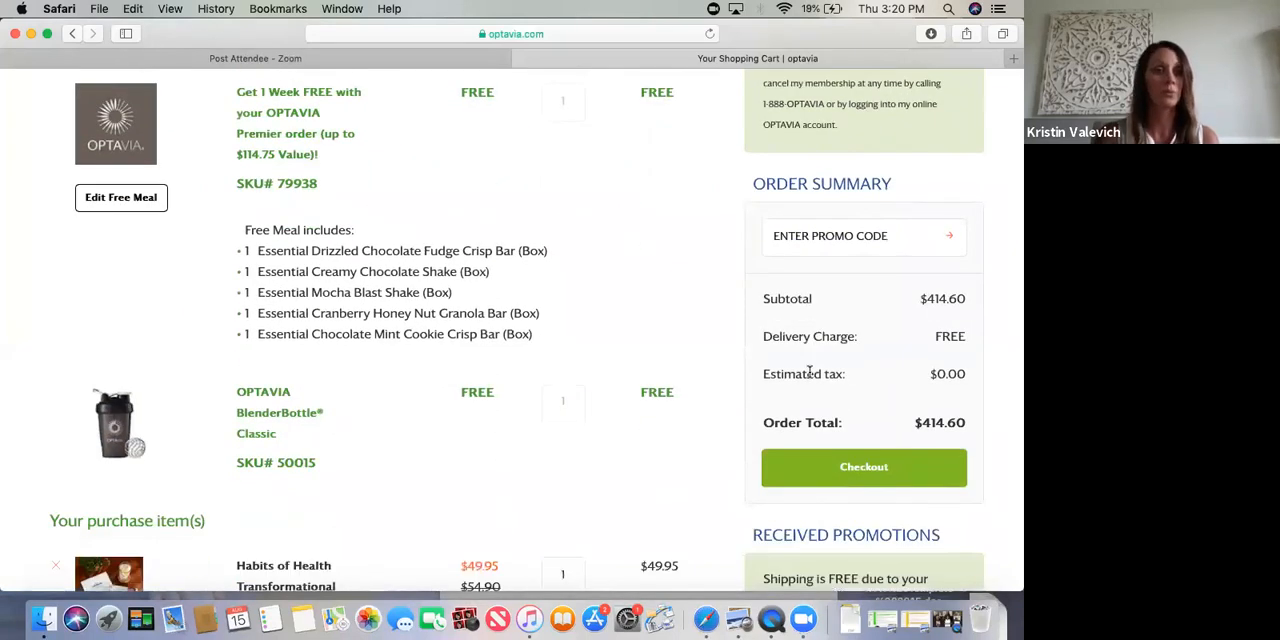
pyautogui.scroll(-1, 810, 372)
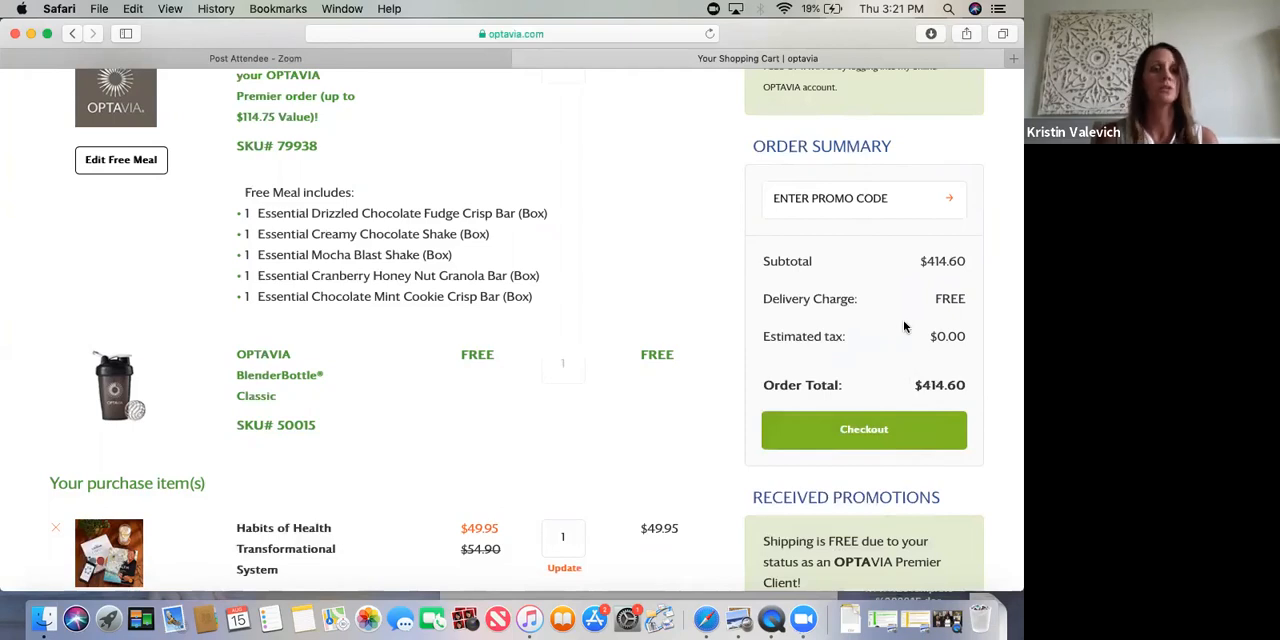
pyautogui.scroll(-8, 905, 326)
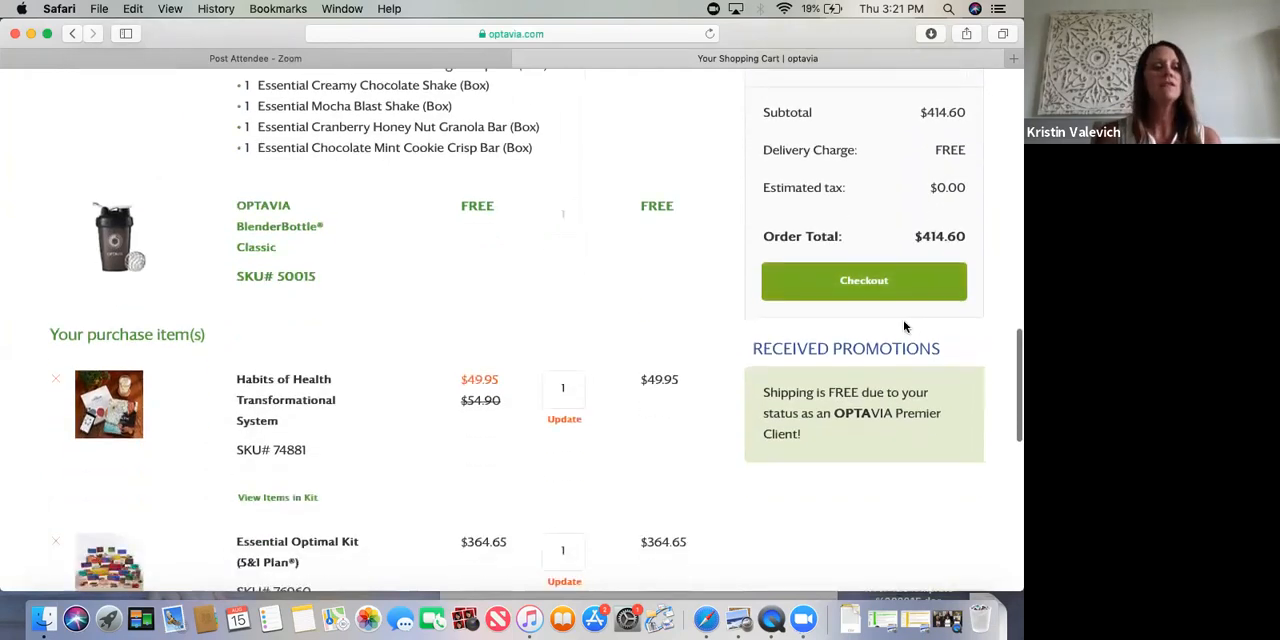
pyautogui.scroll(-1, 905, 326)
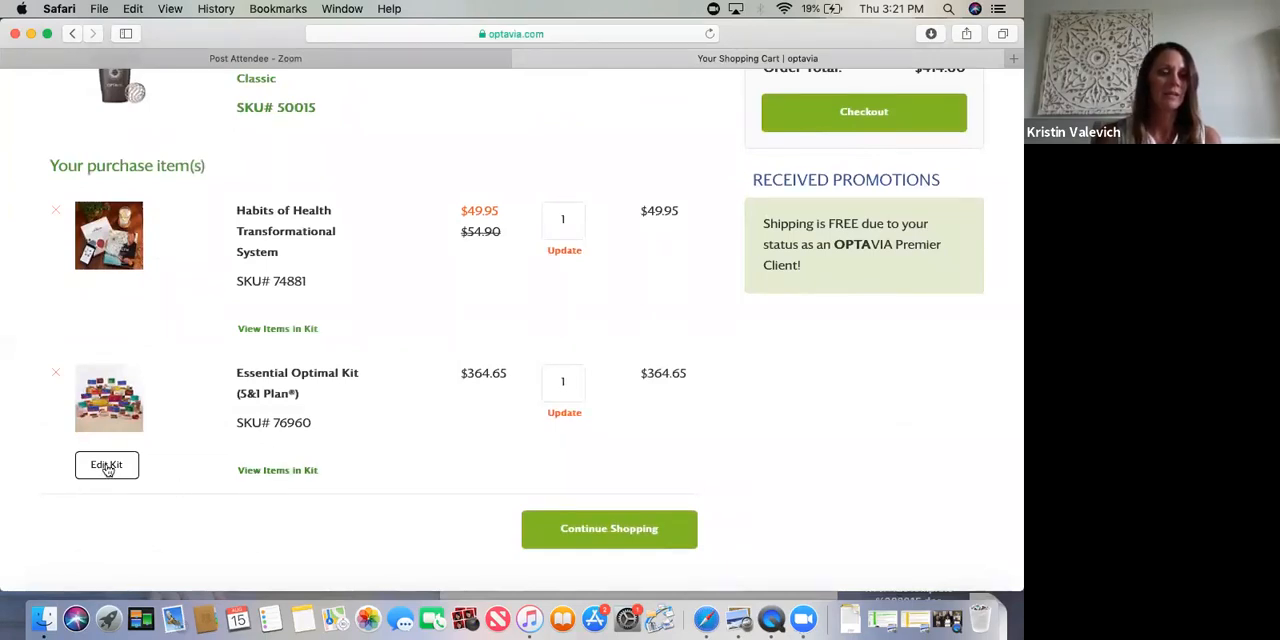
# In Edit Kit, replace the Red Berry Crunchy O's Cereal box with a Frosted Cookie Dough Bar box and save to cart.
pyautogui.click(108, 466)
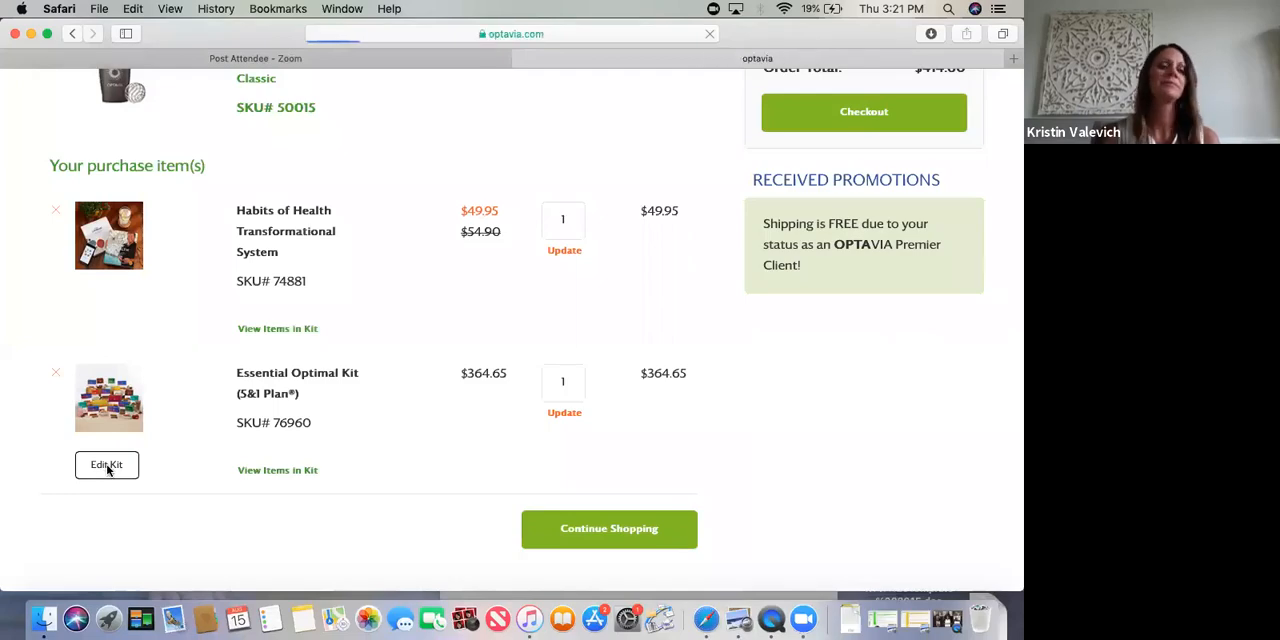
pyautogui.scroll(-10, 438, 440)
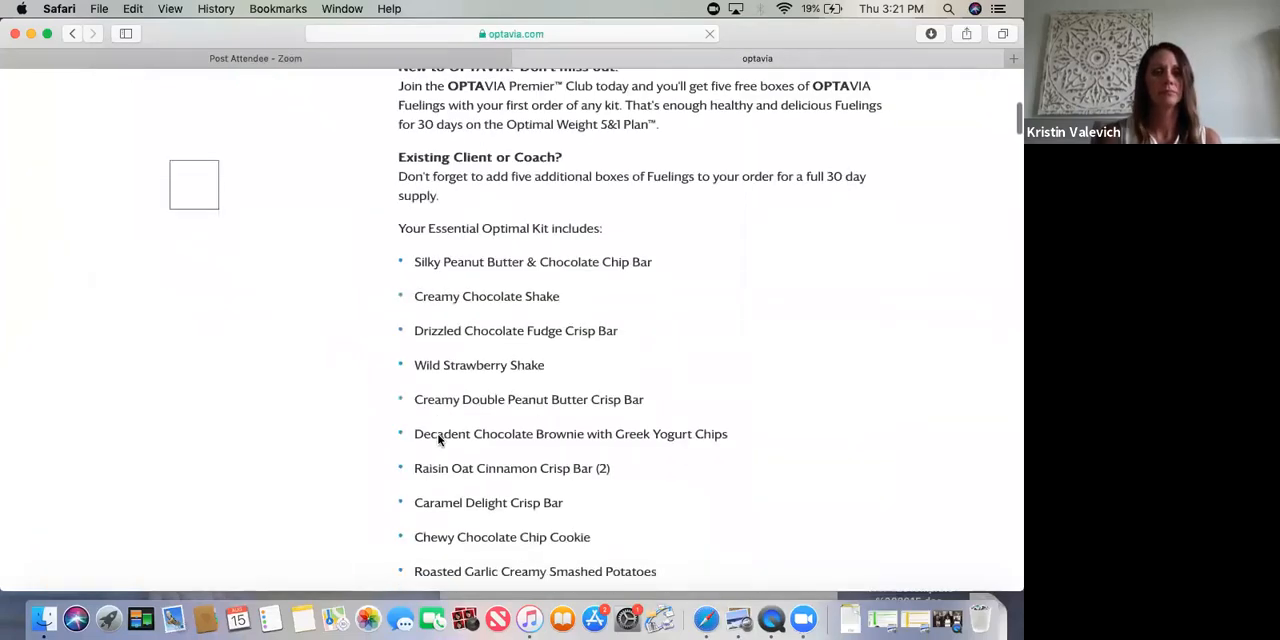
pyautogui.scroll(-2, 438, 440)
pyautogui.scroll(-5, 436, 312)
pyautogui.scroll(-5, 436, 312)
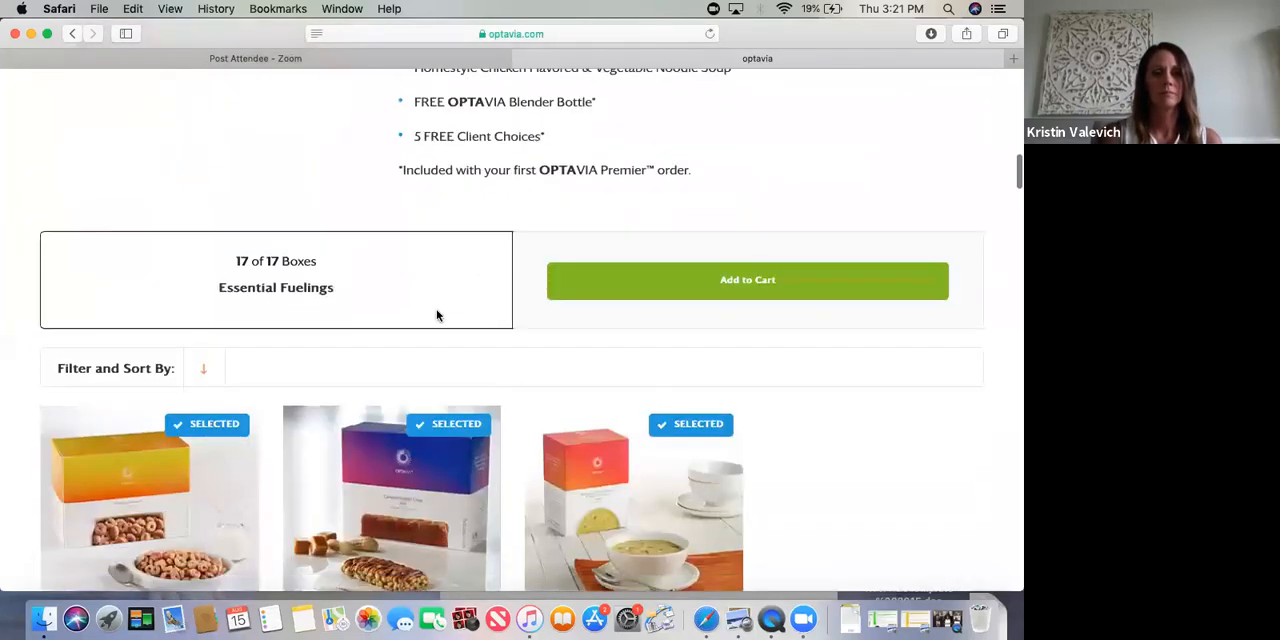
pyautogui.scroll(-5, 436, 312)
pyautogui.scroll(-2, 436, 309)
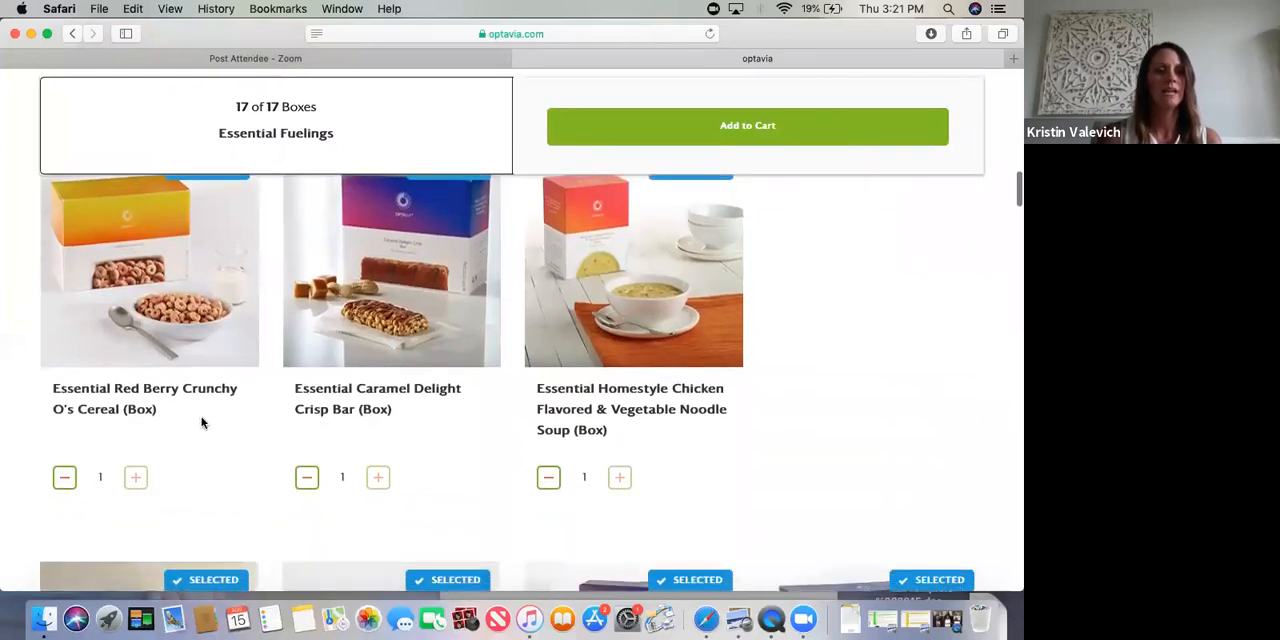
pyautogui.click(65, 481)
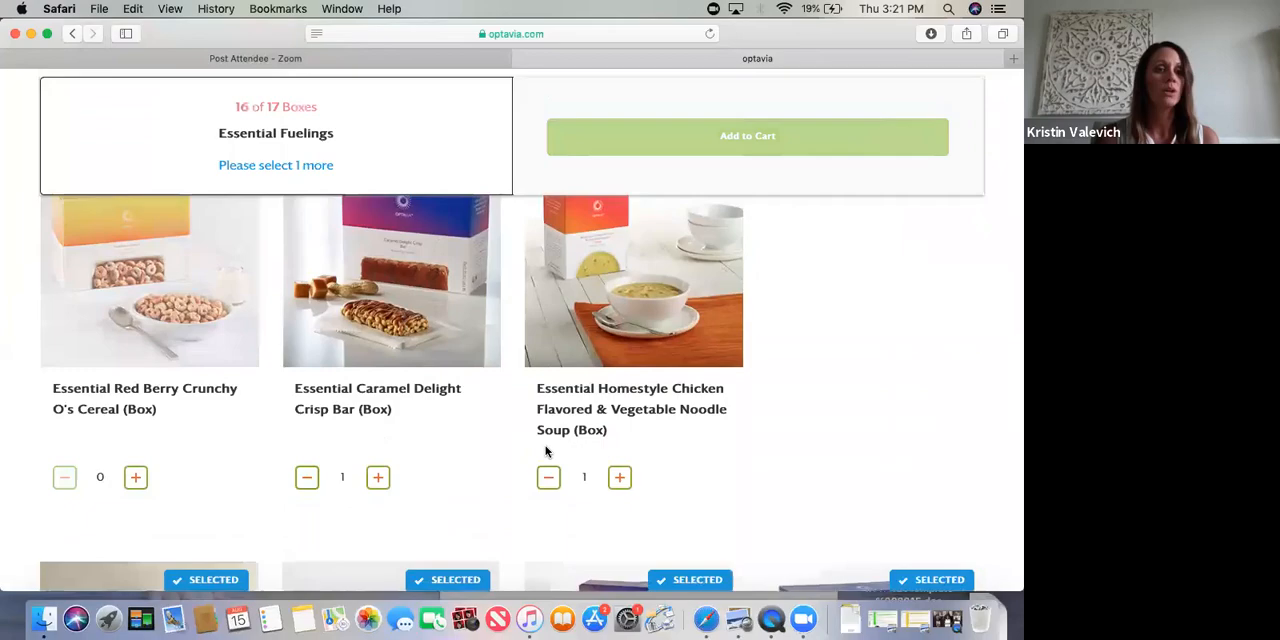
pyautogui.scroll(-4, 545, 452)
pyautogui.scroll(-4, 545, 452)
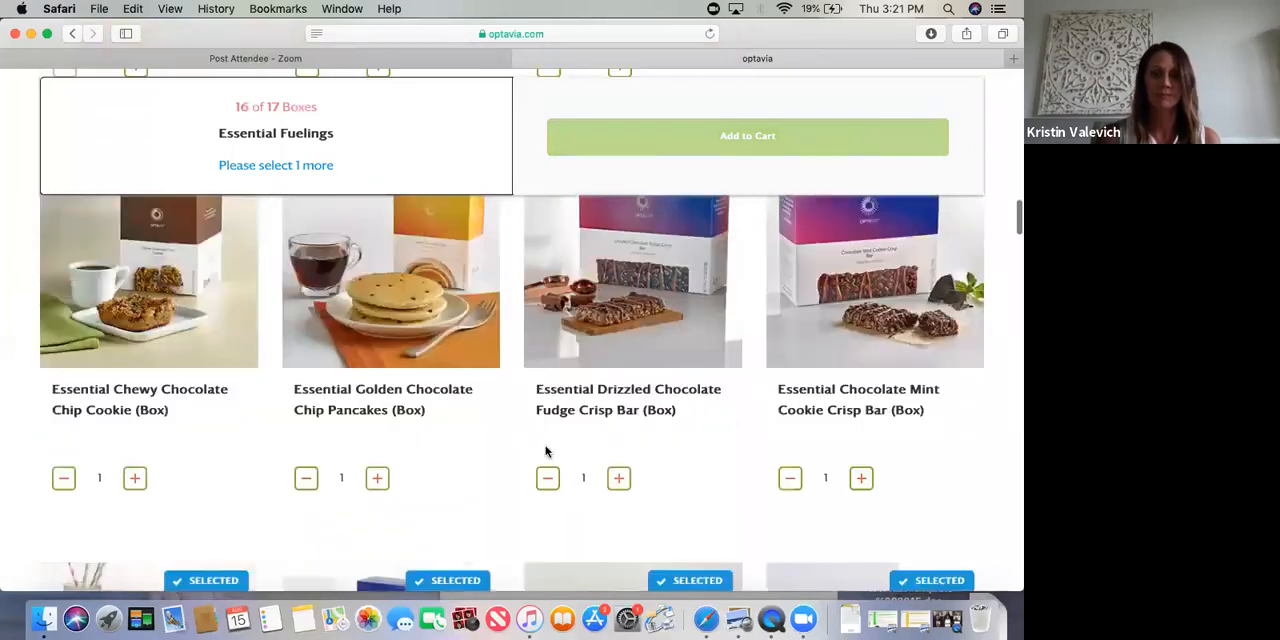
pyautogui.scroll(-4, 545, 452)
pyautogui.scroll(-3, 545, 452)
pyautogui.scroll(-3, 545, 452)
pyautogui.scroll(-4, 545, 452)
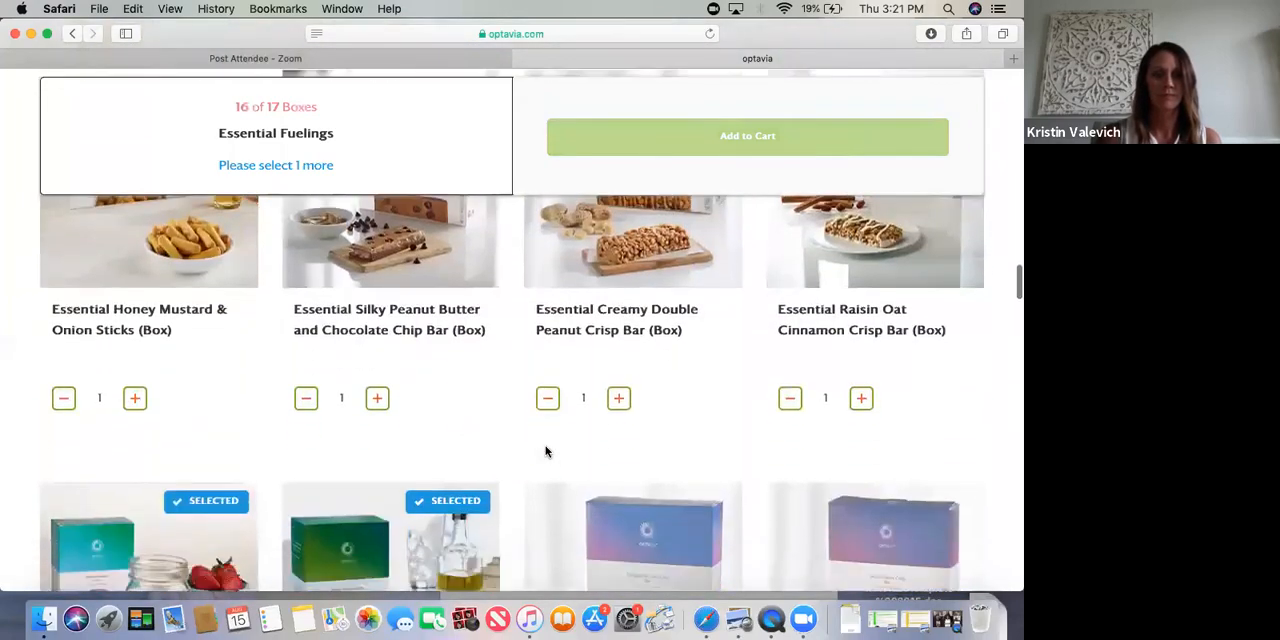
pyautogui.scroll(-4, 545, 452)
pyautogui.scroll(-3, 545, 452)
pyautogui.scroll(-4, 545, 452)
pyautogui.scroll(-4, 545, 452)
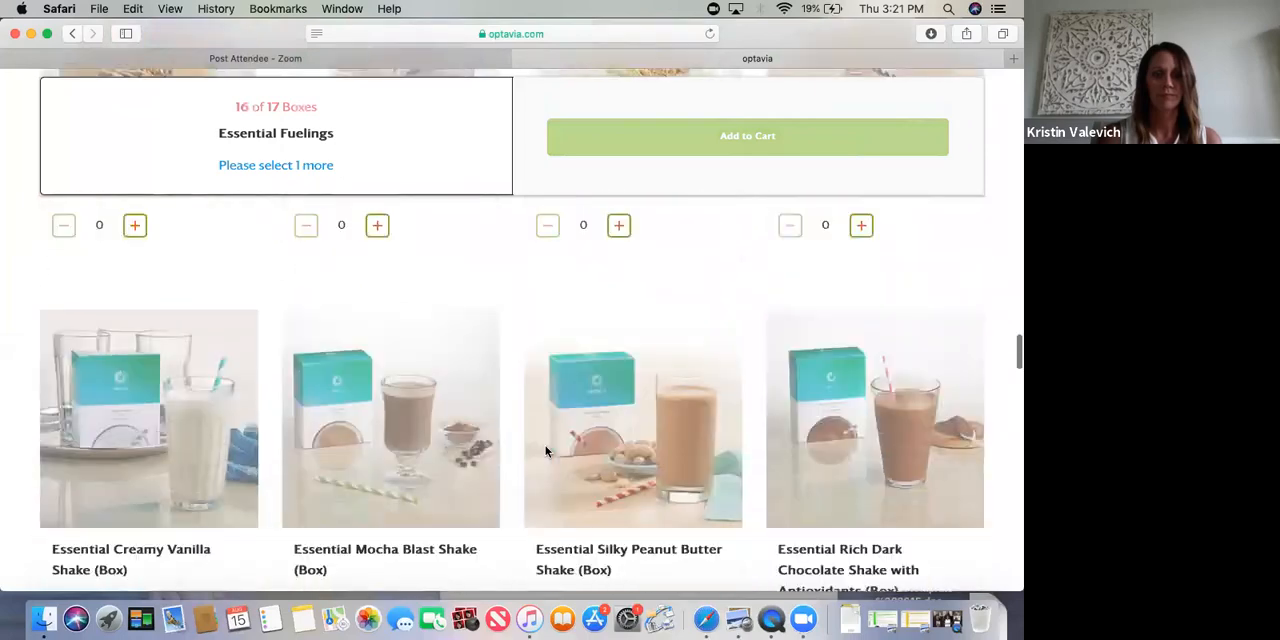
pyautogui.scroll(1, 545, 452)
pyautogui.scroll(1, 545, 452)
pyautogui.scroll(-4, 545, 445)
pyautogui.scroll(-4, 545, 445)
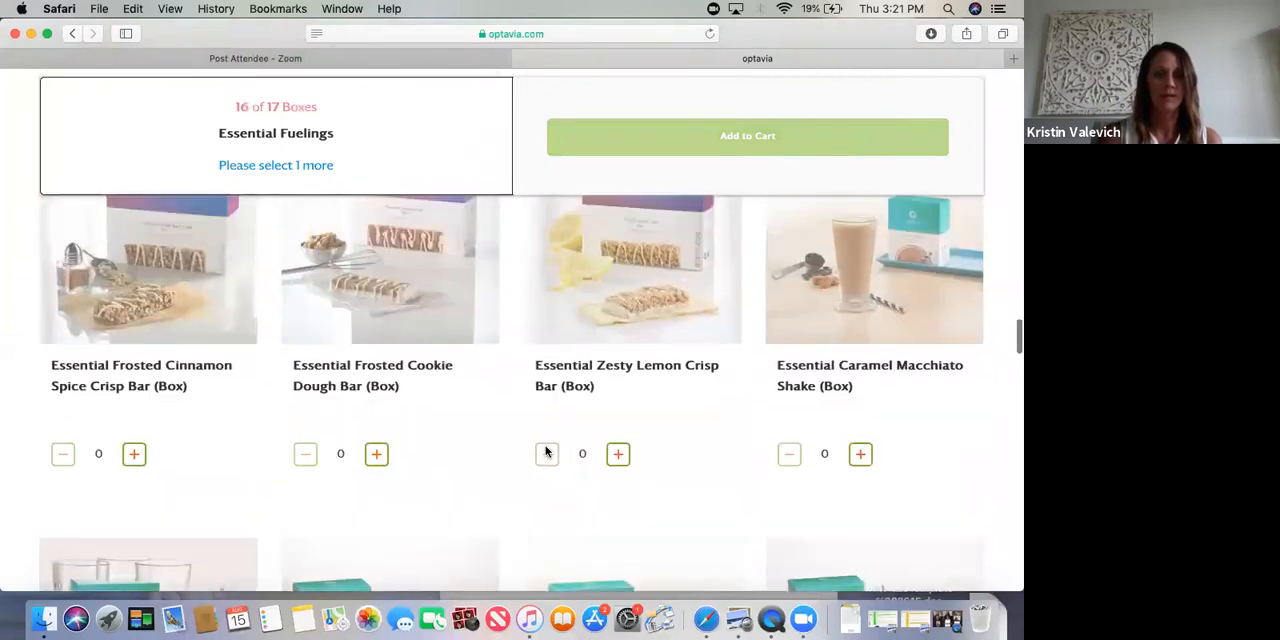
pyautogui.scroll(1, 545, 445)
pyautogui.click(381, 574)
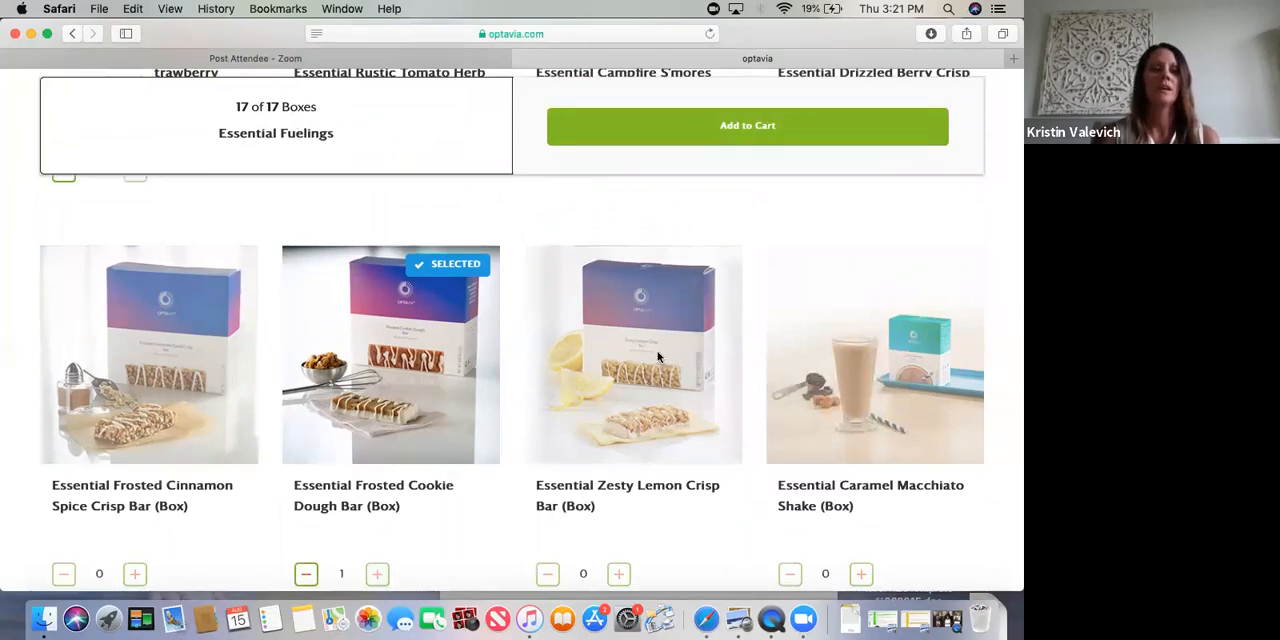
pyautogui.scroll(5, 658, 357)
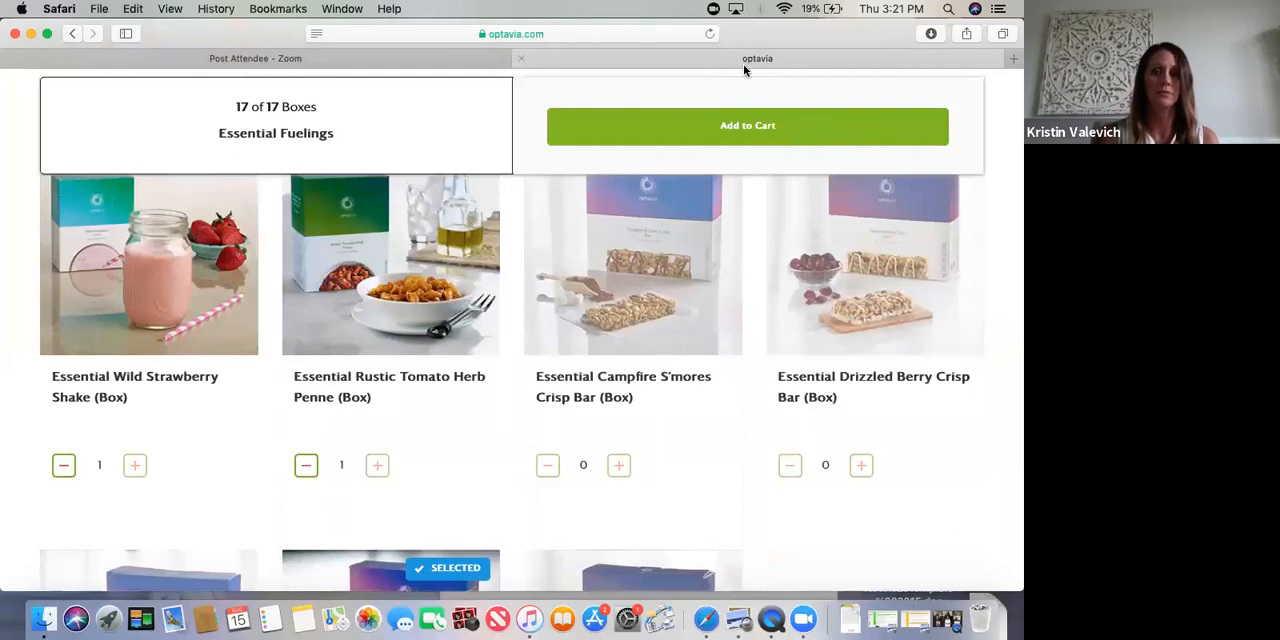
pyautogui.click(748, 127)
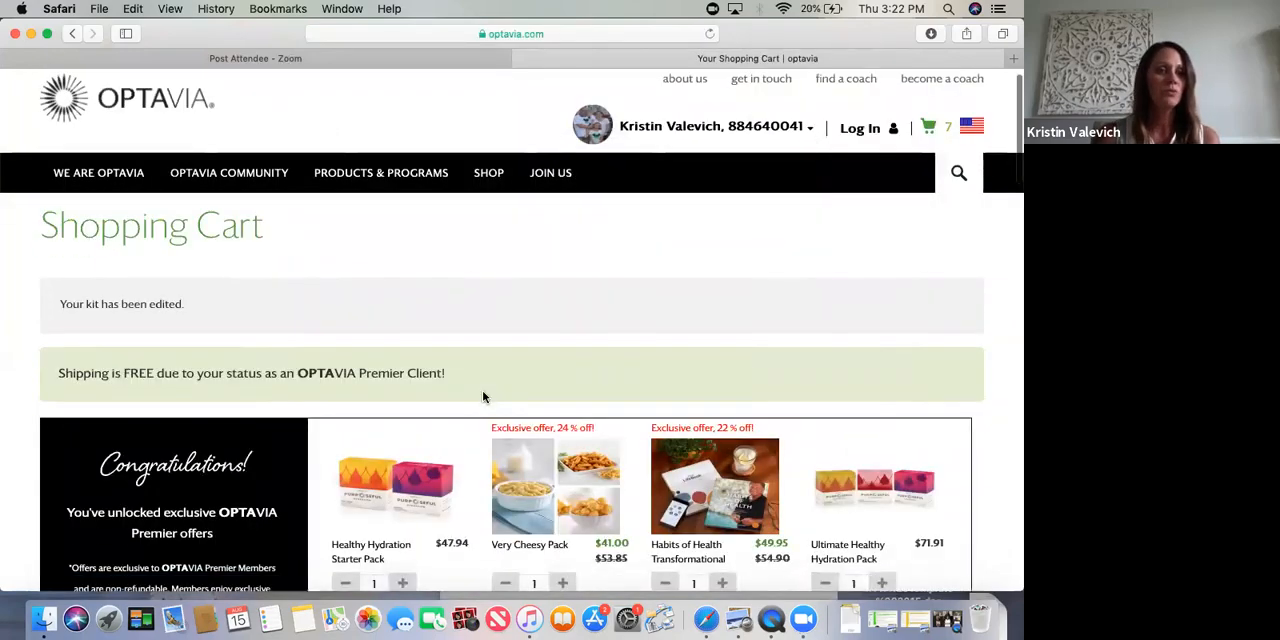
pyautogui.scroll(-5, 468, 382)
pyautogui.scroll(-5, 483, 396)
pyautogui.scroll(-5, 483, 396)
pyautogui.scroll(-5, 483, 396)
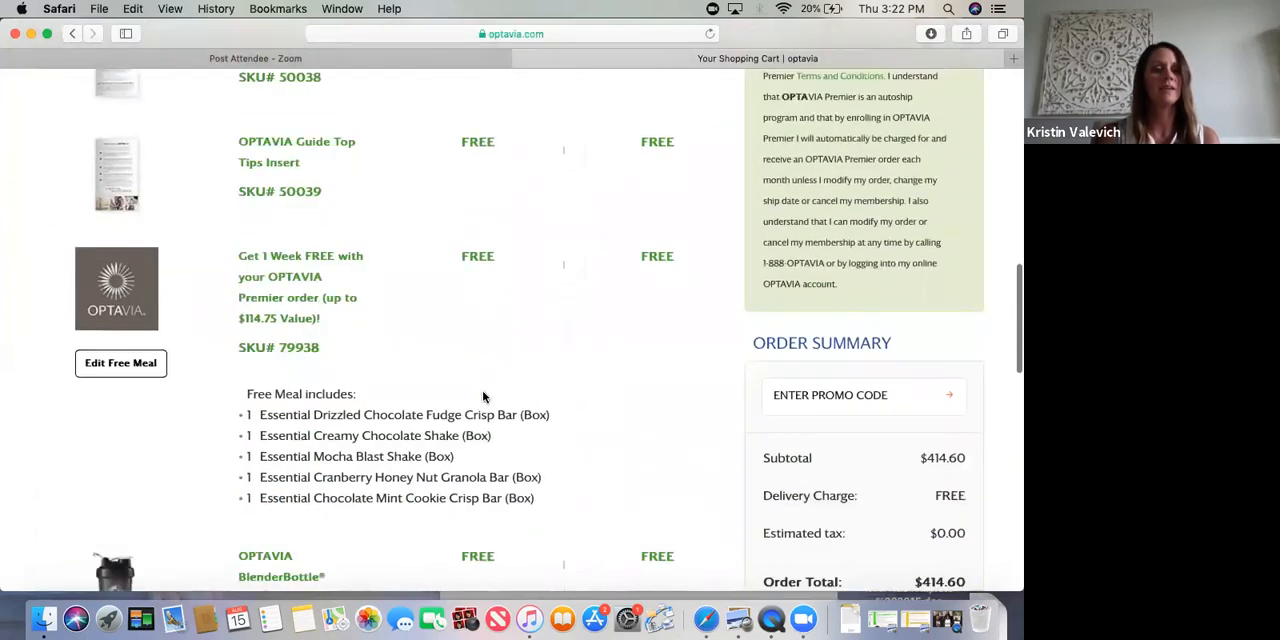
pyautogui.scroll(-3, 483, 396)
pyautogui.scroll(-3, 483, 396)
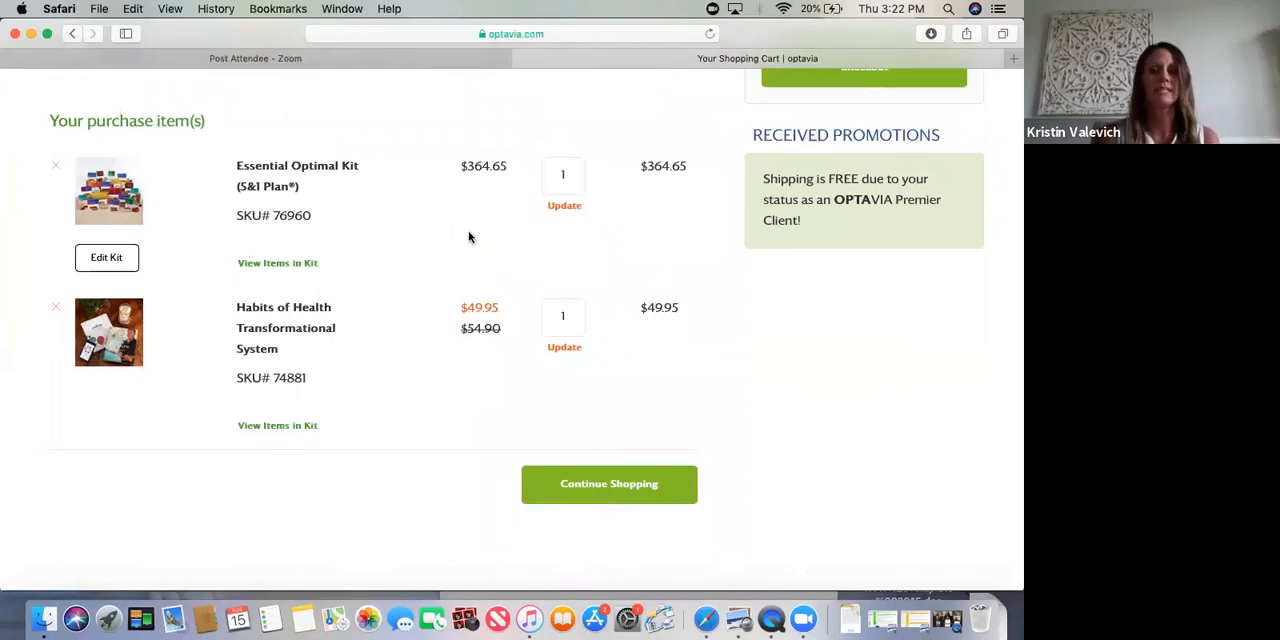
pyautogui.scroll(8, 700, 330)
pyautogui.scroll(-1, 700, 330)
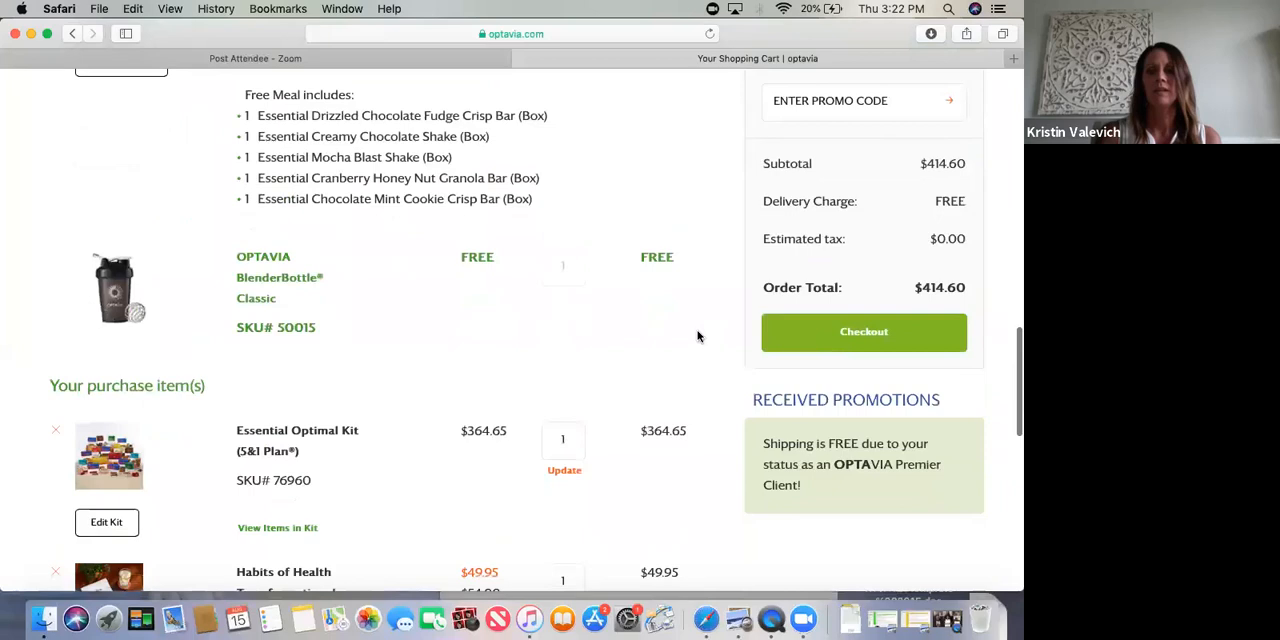
# Check out from the cart, reaching the login and Create an Account page.
pyautogui.click(864, 338)
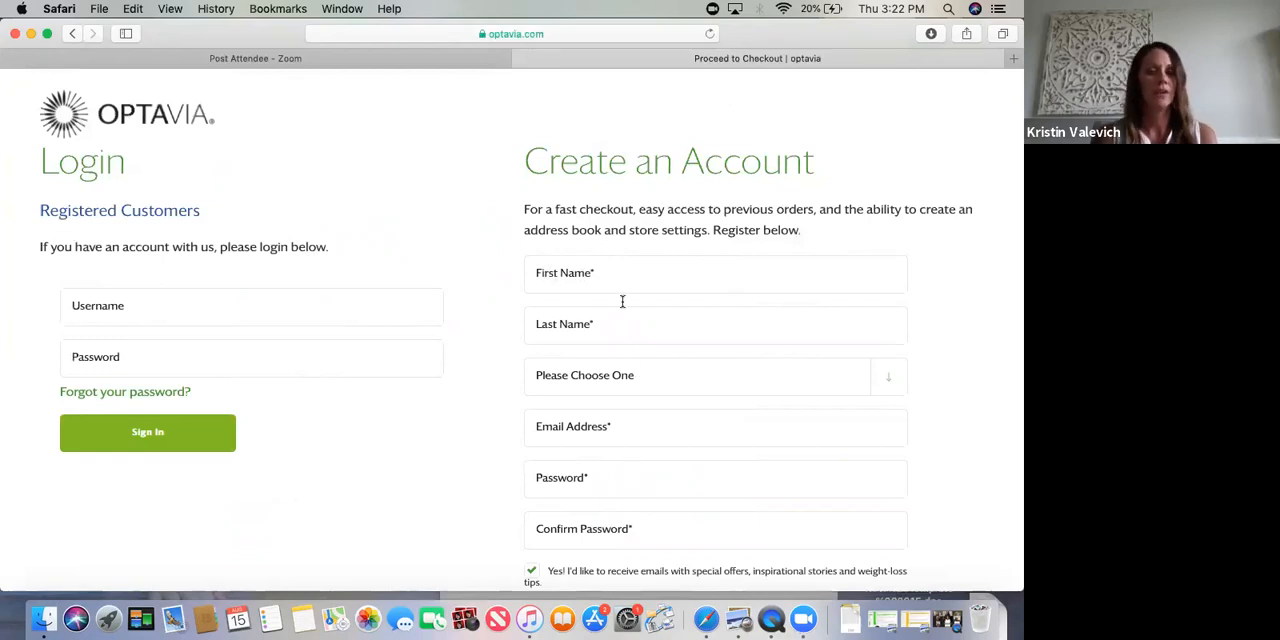
# Leave the weight-loss goal dropdown unchosen and enter the account password in the Create an Account form.
pyautogui.click(888, 378)
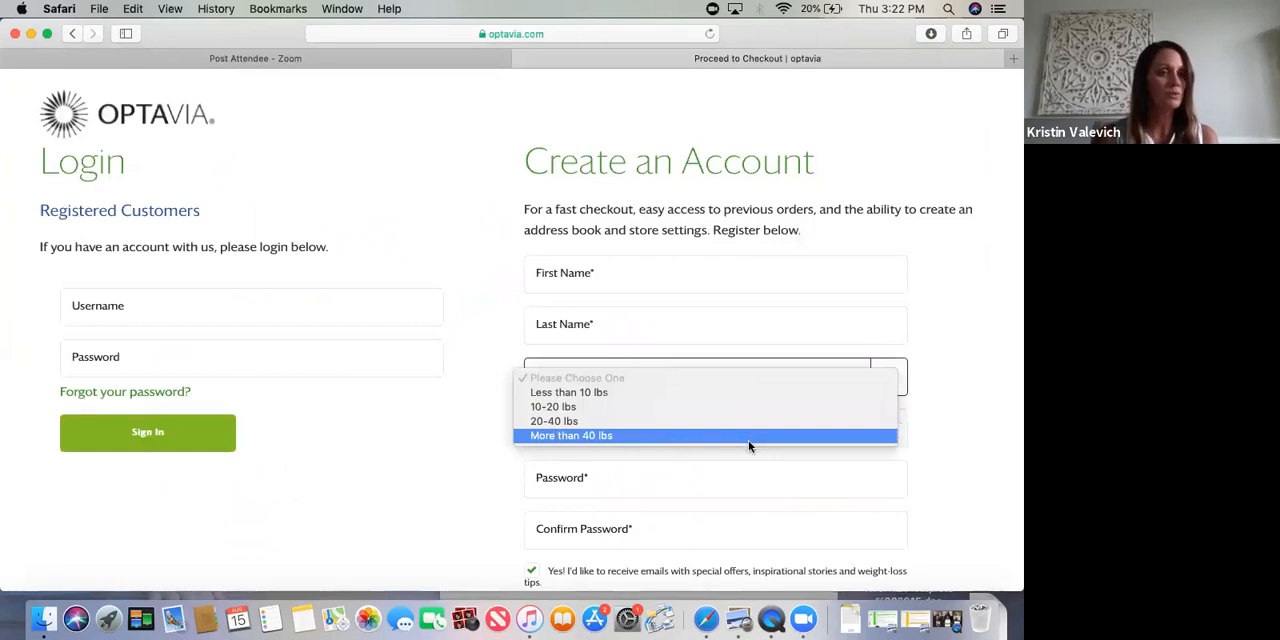
pyautogui.click(899, 376)
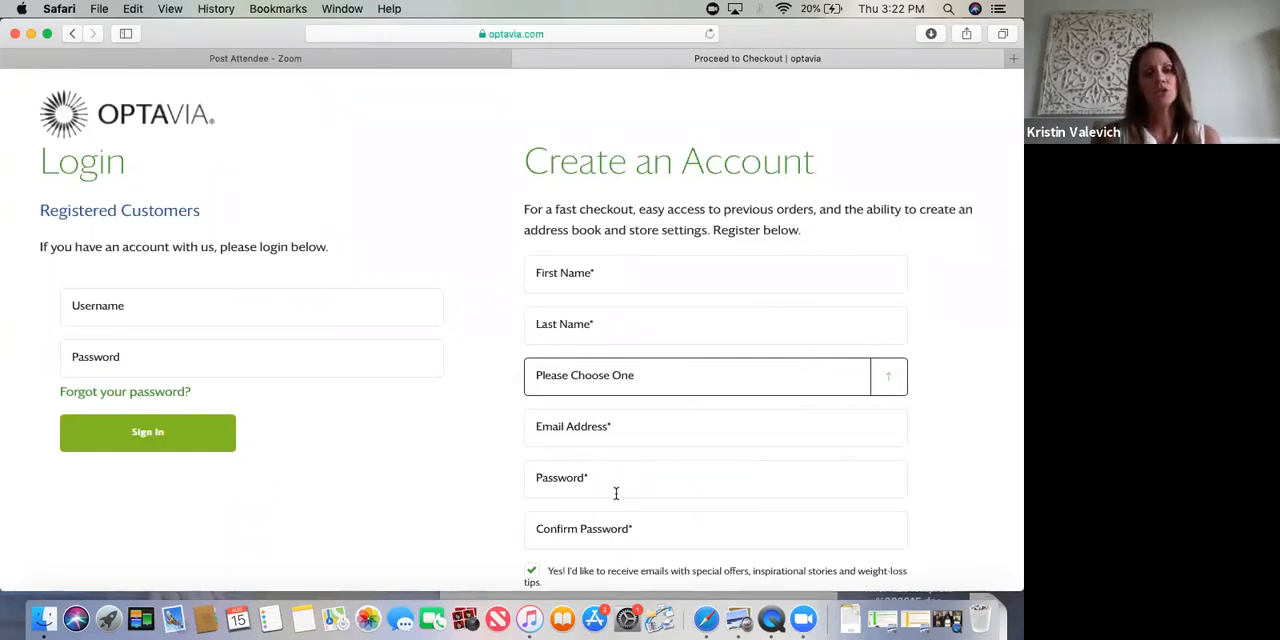
pyautogui.click(616, 492)
pyautogui.write('•')
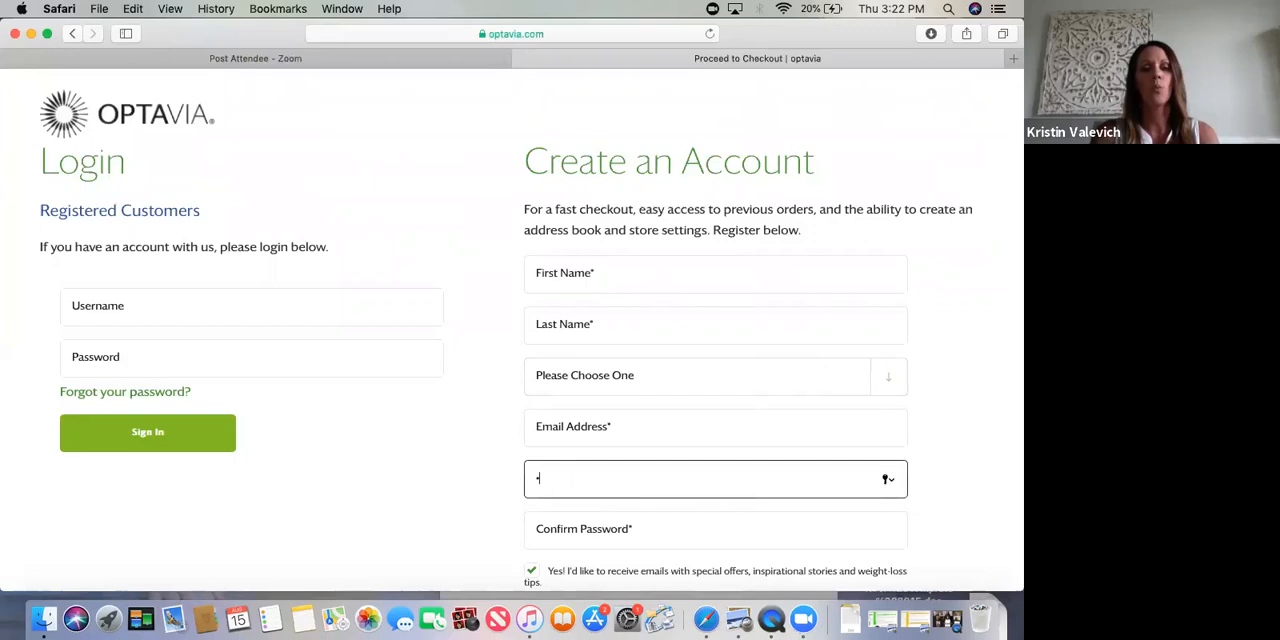
pyautogui.write('••••••')
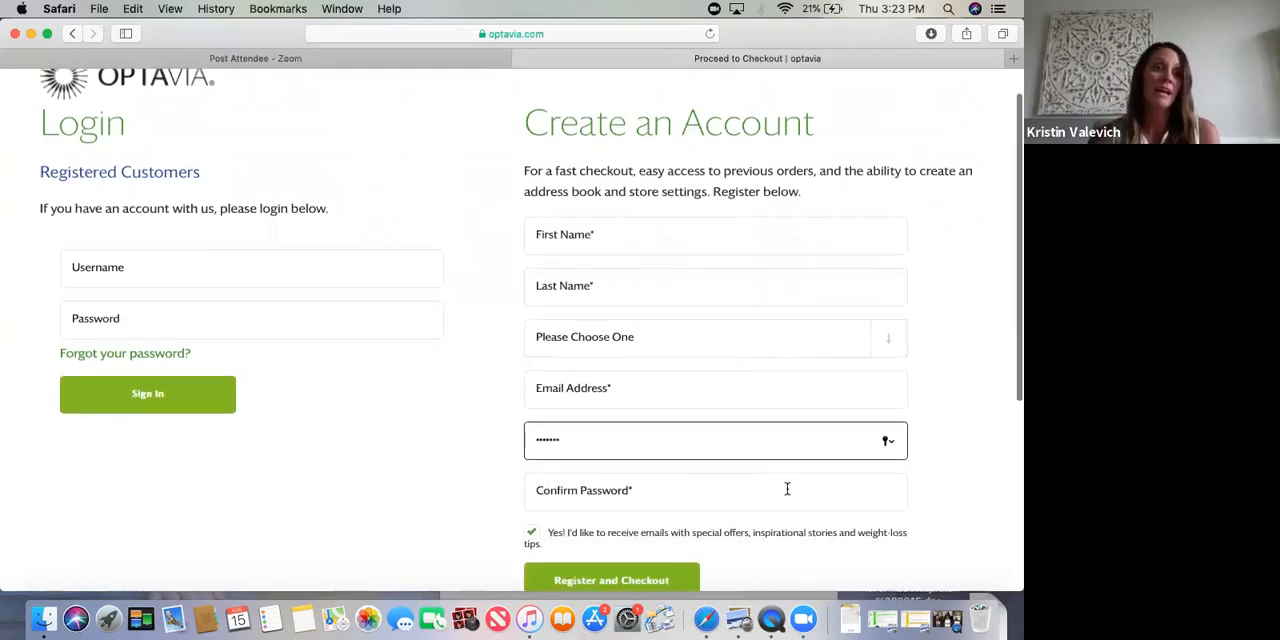
pyautogui.scroll(-3, 787, 488)
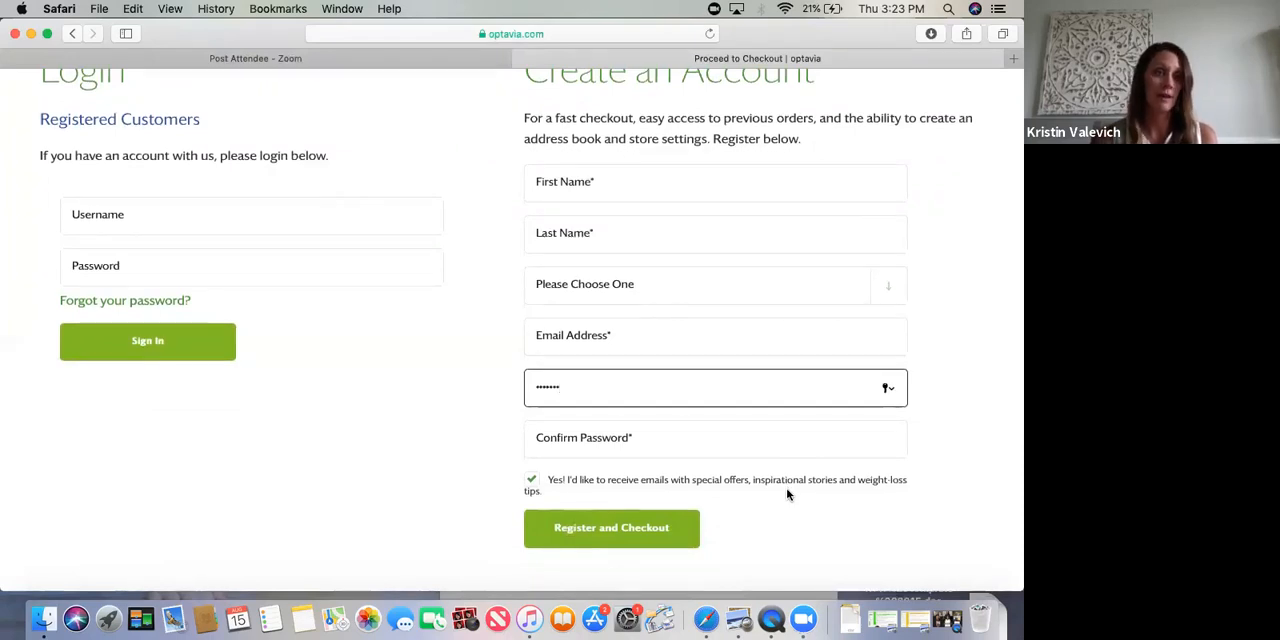
pyautogui.scroll(-3, 800, 470)
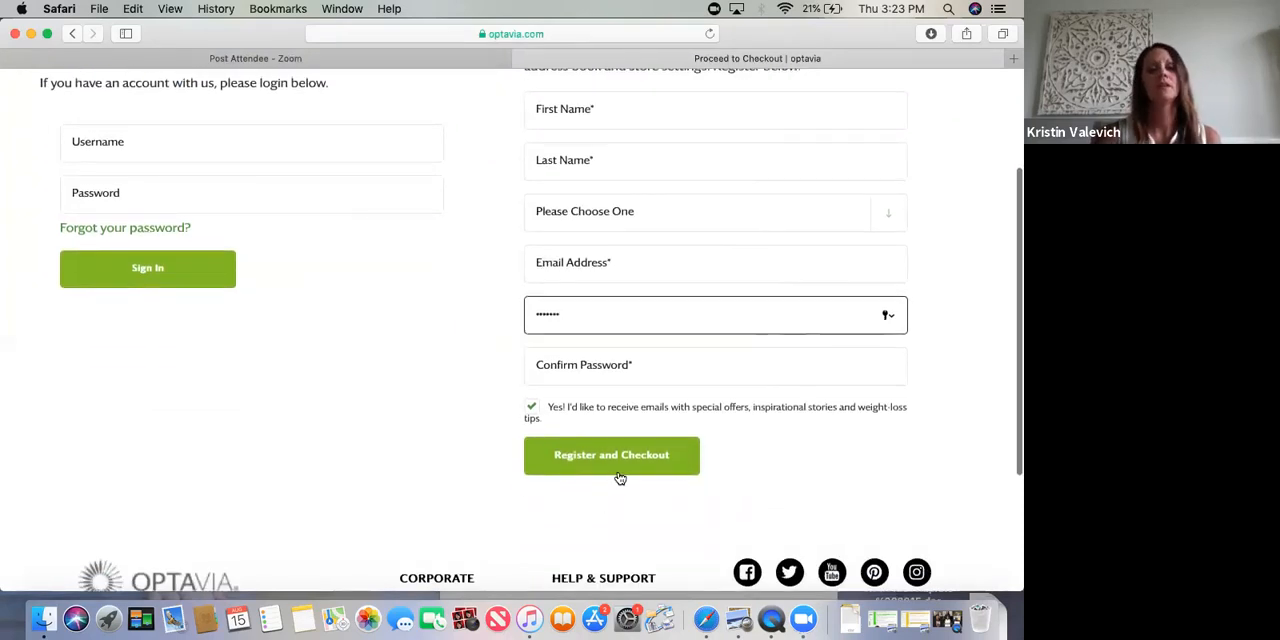